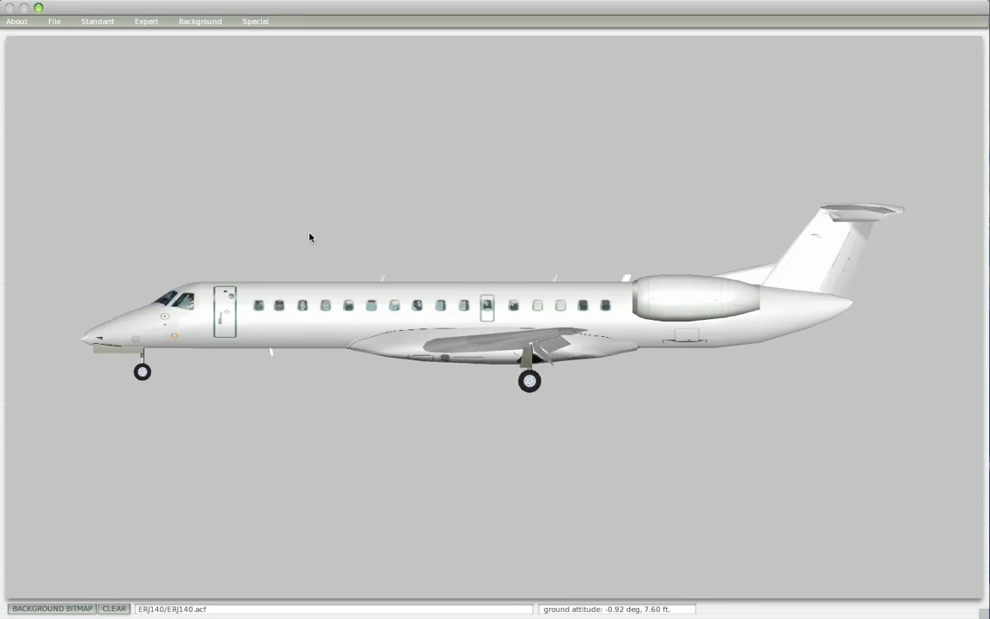
Step: Open the Landing Gear settings and review the gear locations and the first three gear door pages
key(Up)
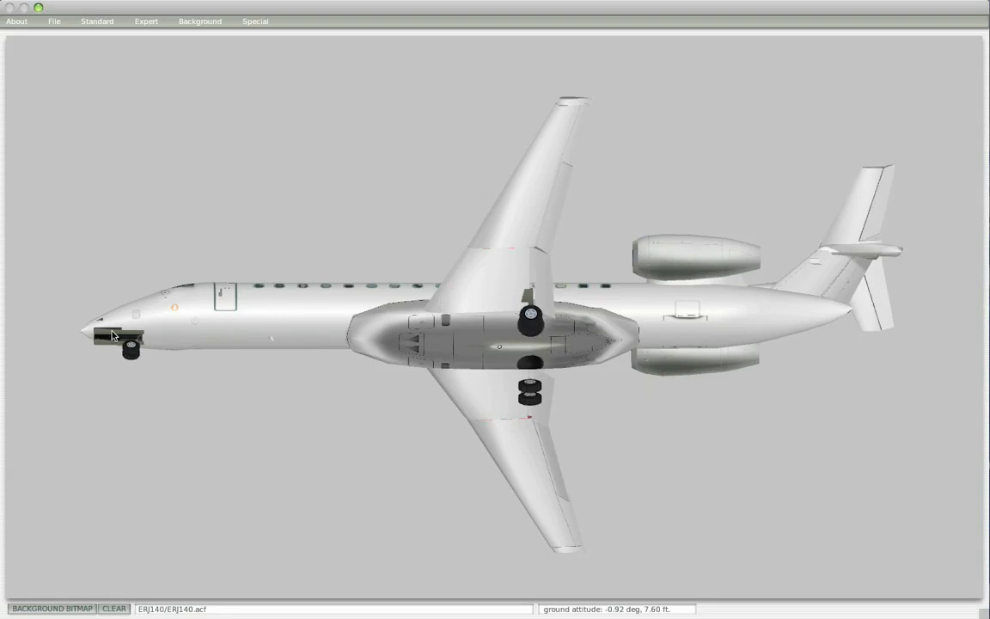
click(90, 22)
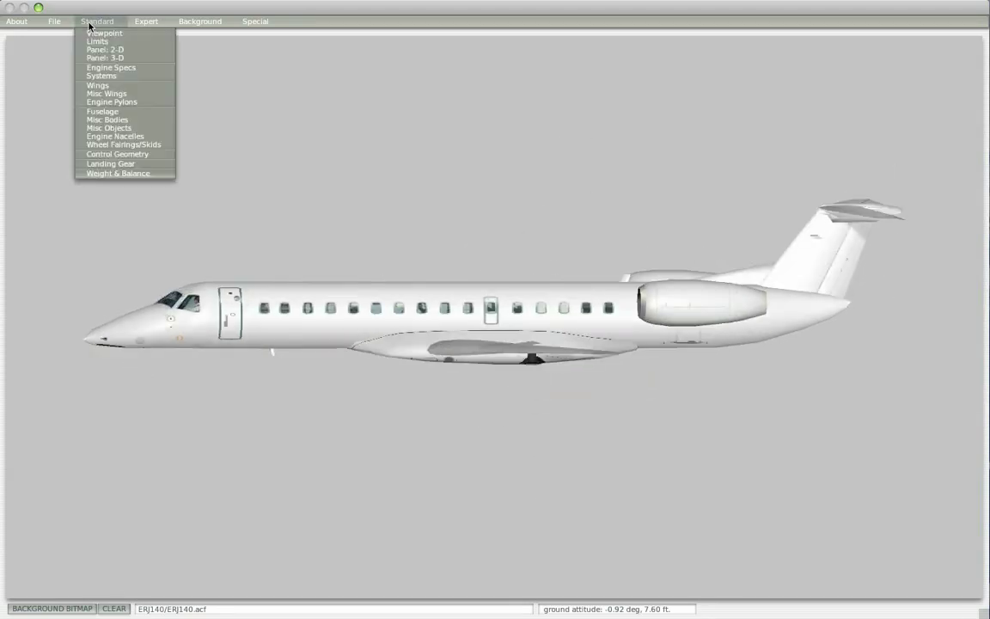
click(114, 163)
click(178, 81)
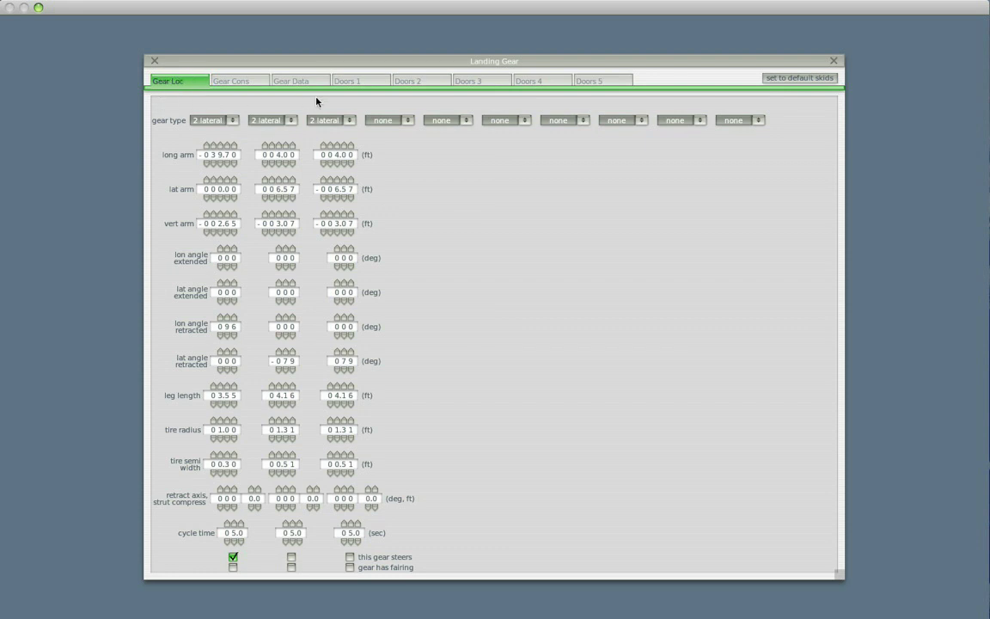
click(350, 84)
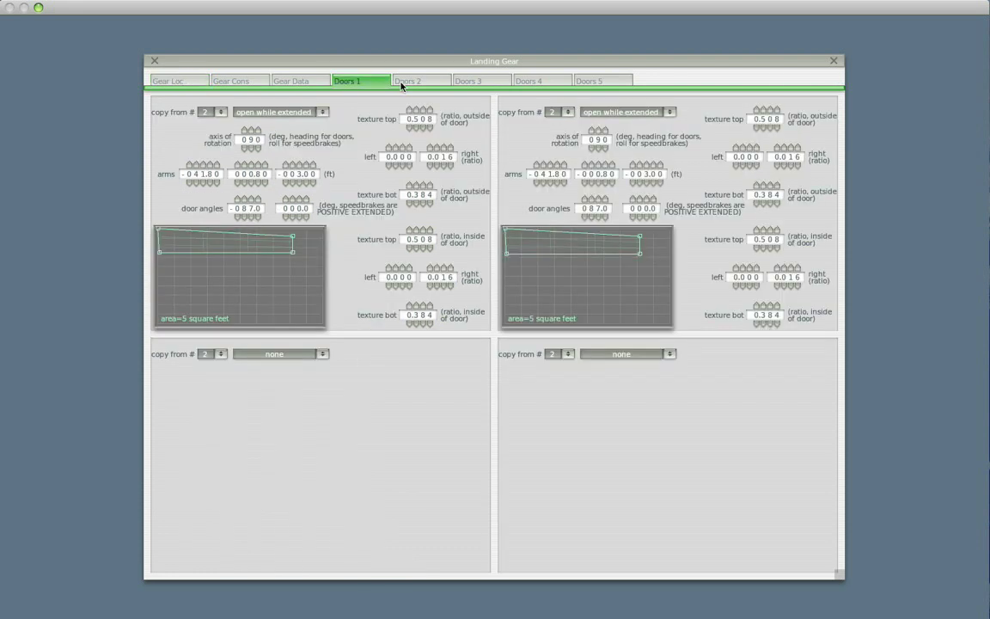
click(401, 84)
click(471, 84)
click(353, 84)
Step: Recheck the gear locations, review the first door's type options on the Doors 1 page, and close the Landing Gear settings
click(551, 113)
click(553, 117)
click(180, 81)
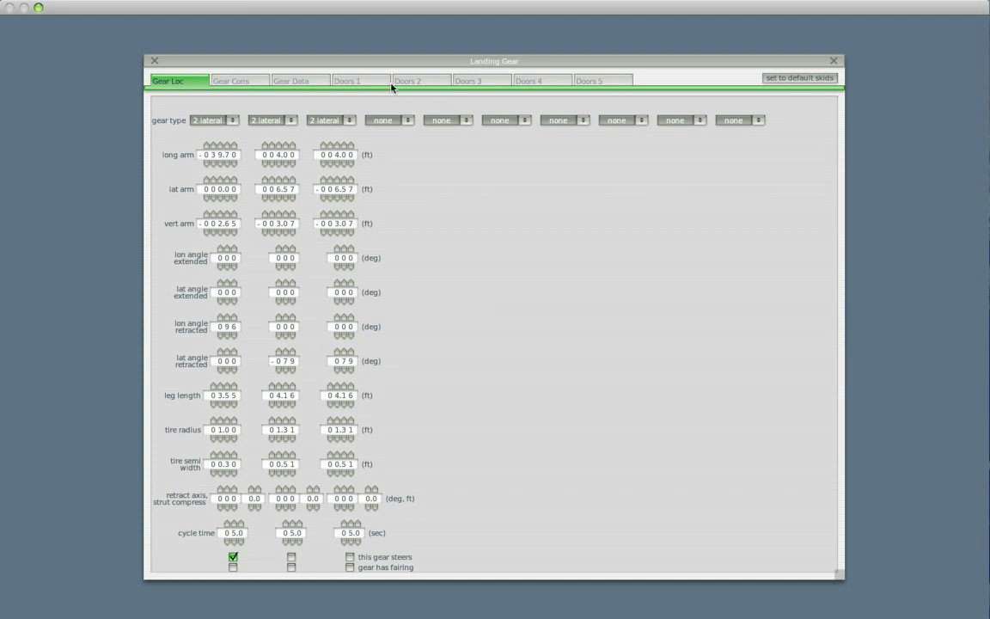
click(359, 81)
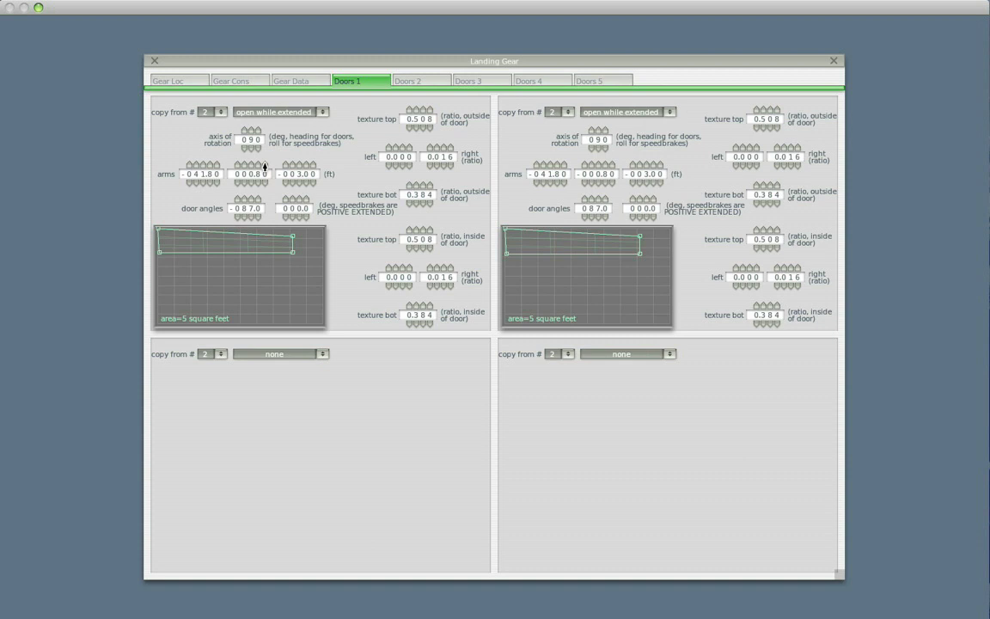
click(268, 114)
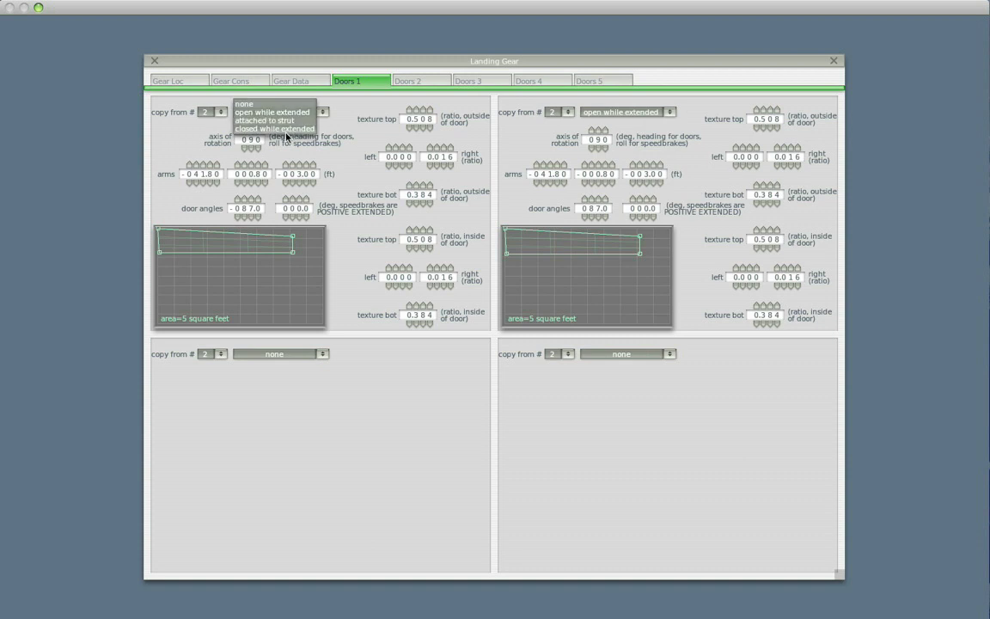
click(154, 60)
Step: View the aircraft in wireframe, review the miscellaneous wing definitions up to Misc Wing 5, and close the Misc Wings settings
key(space)
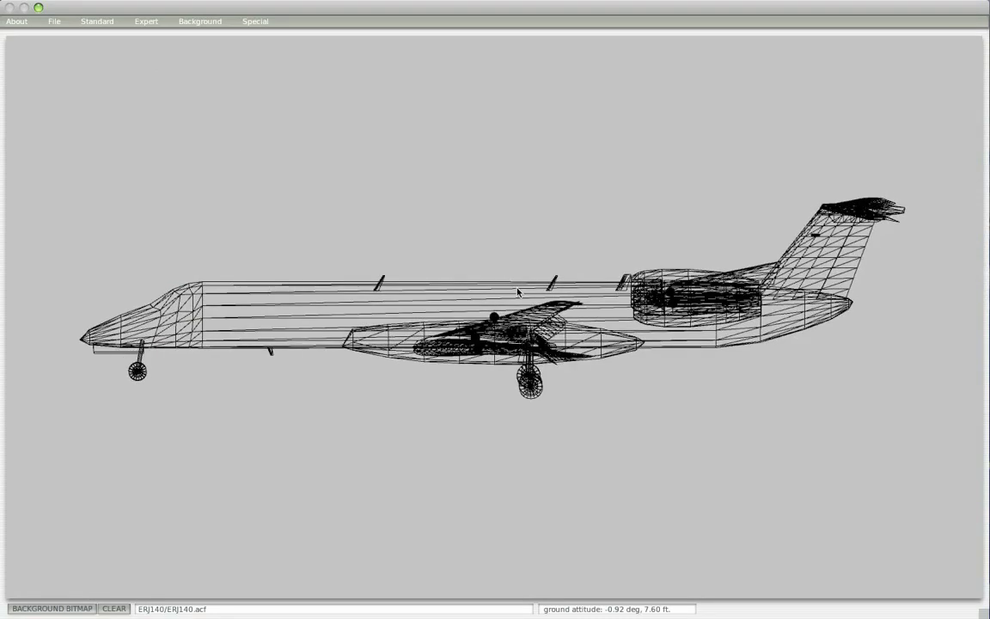
click(100, 22)
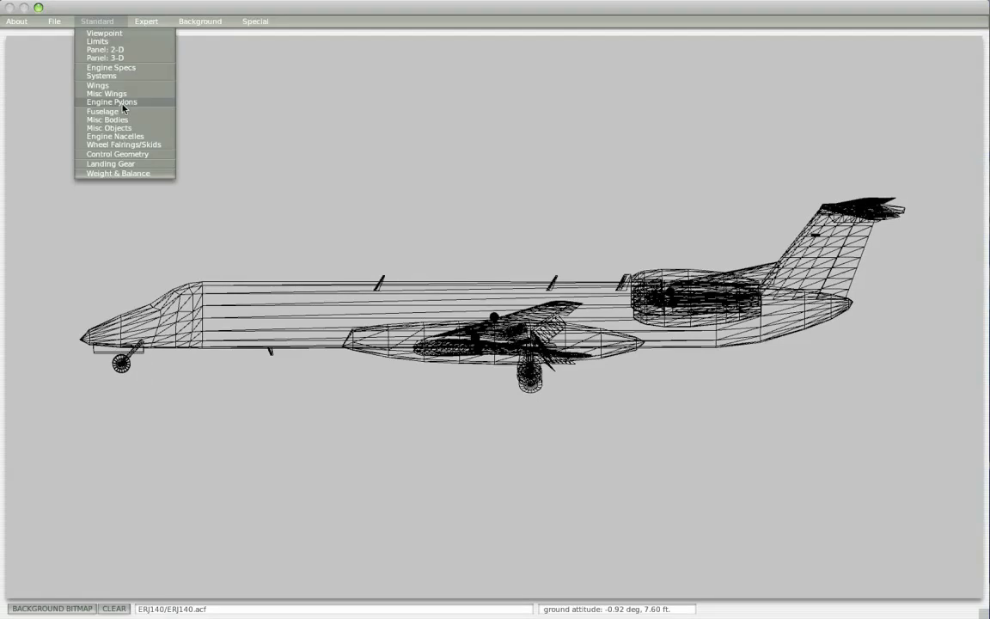
click(120, 95)
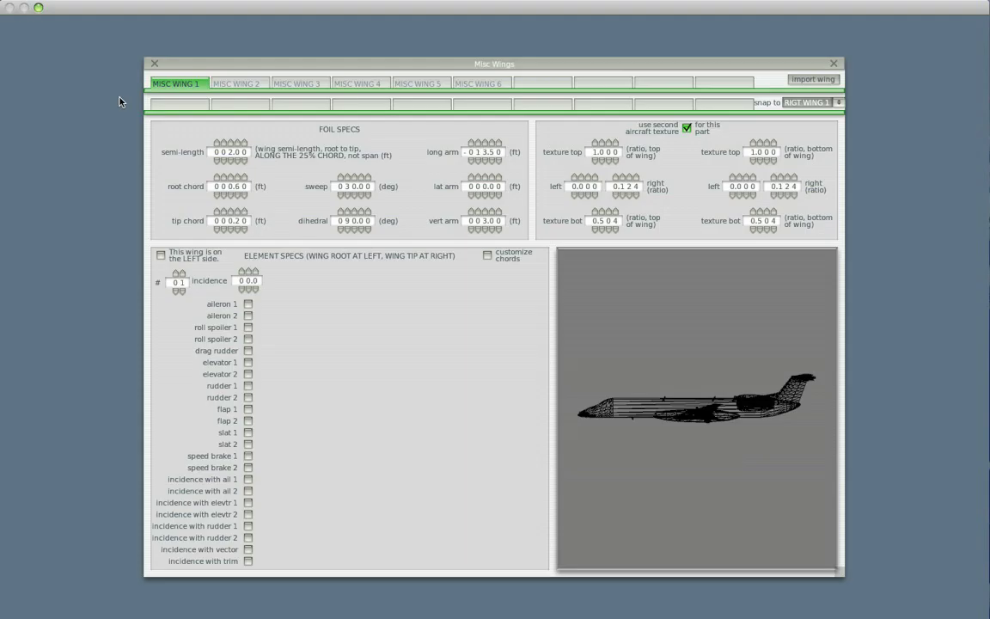
click(245, 83)
click(325, 83)
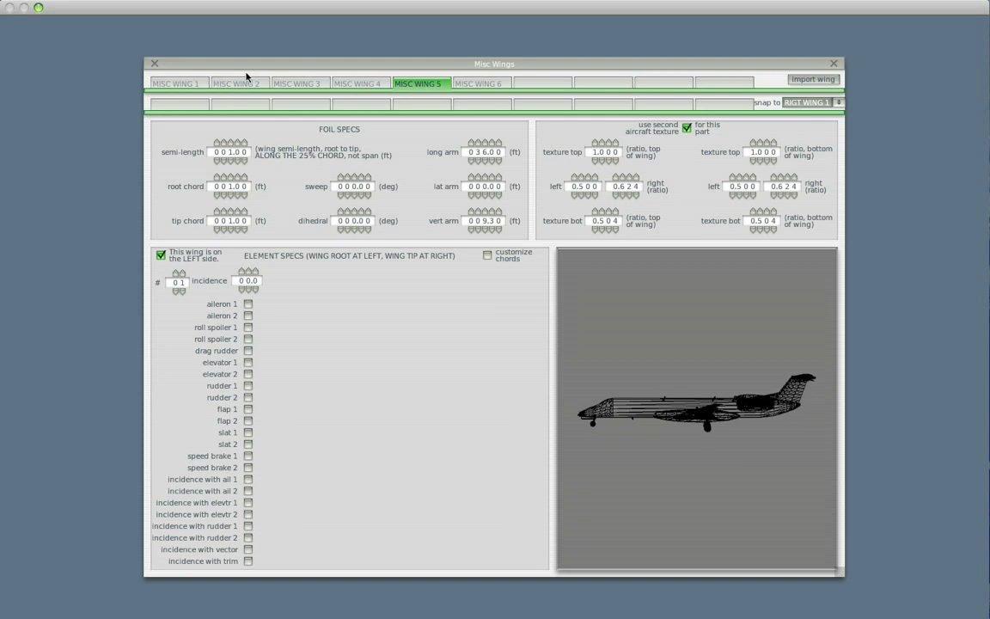
click(154, 62)
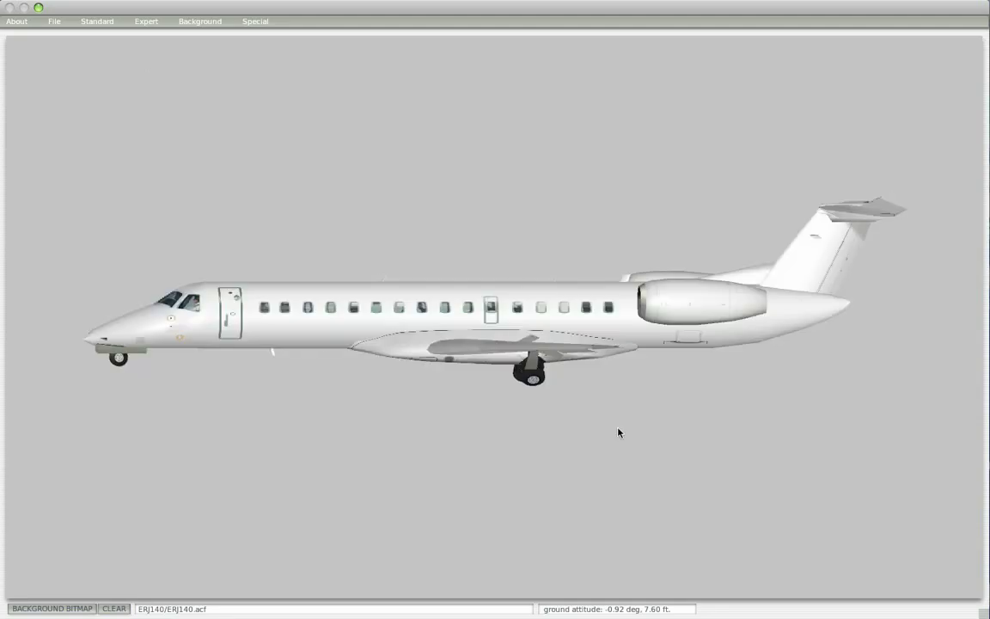
Step: Examine the main landing gear and wheel wells up close from the aircraft's side and rear
key(Left)
key(equal)
key(equal)
key(equal)
key(equal)
key(equal)
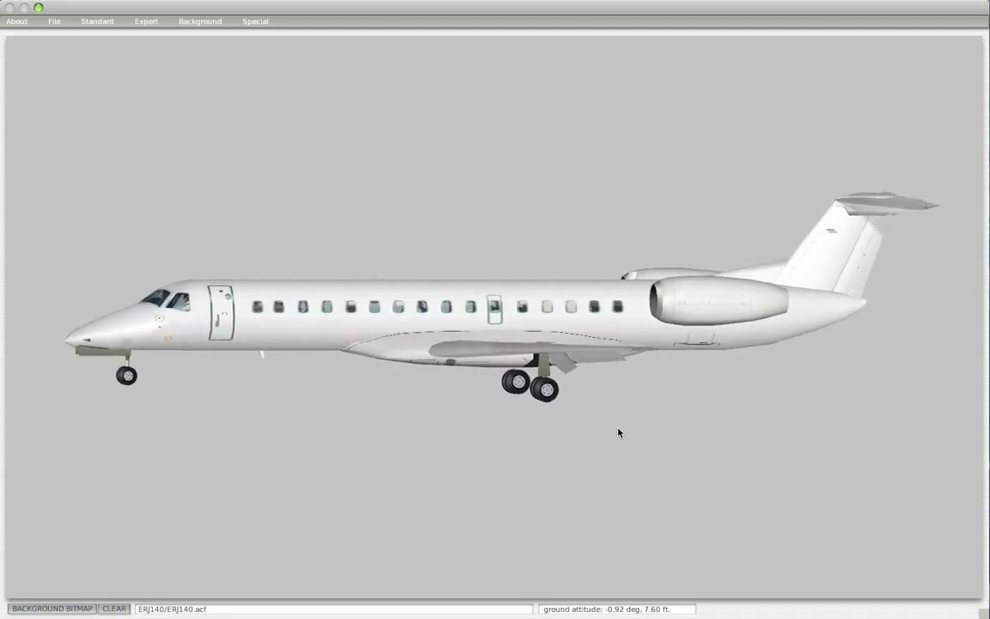
scroll(618, 433, up, 6)
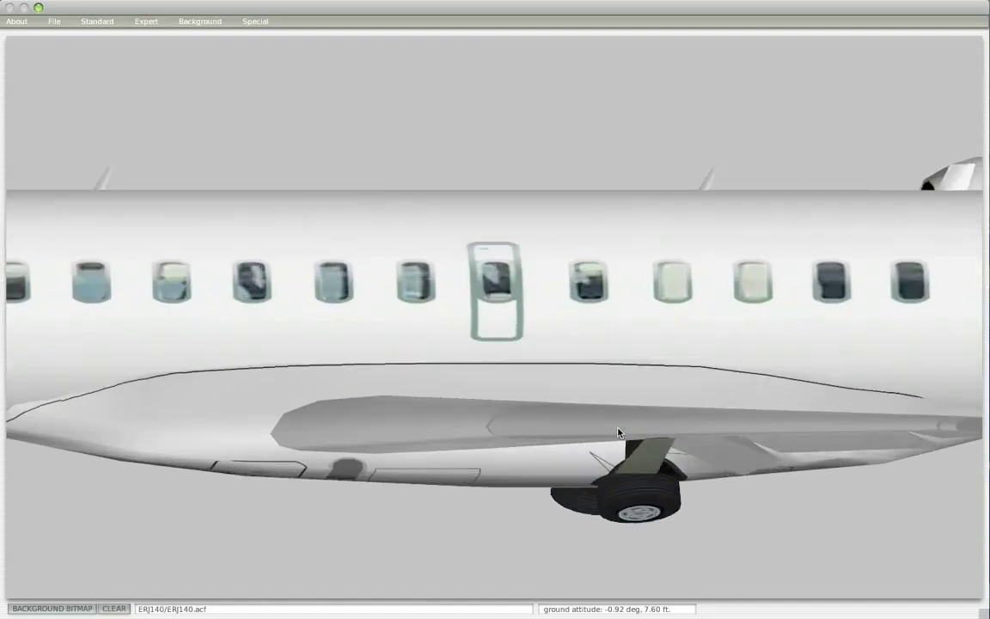
key(Right)
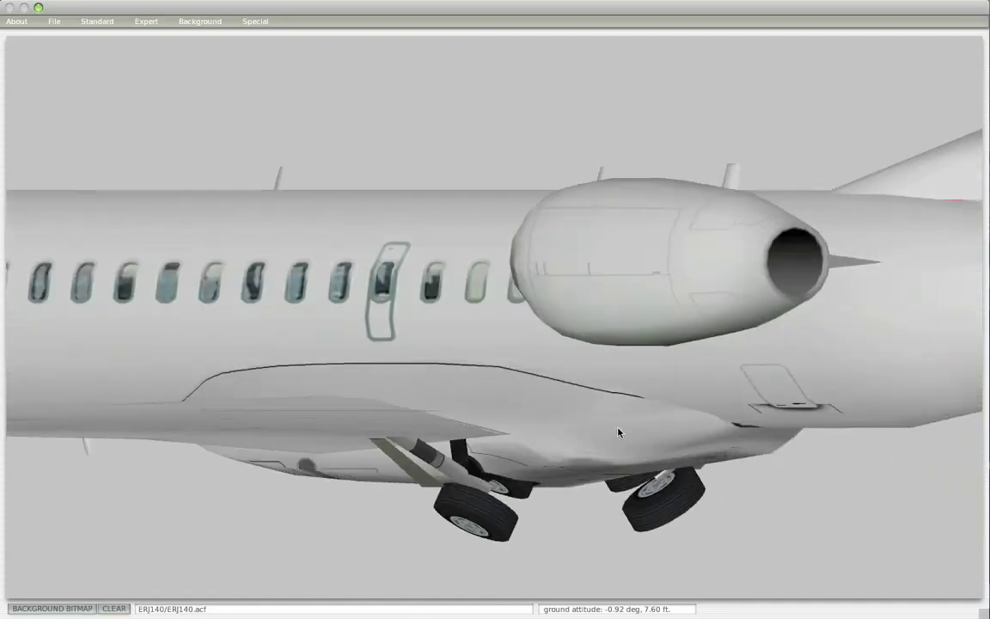
key(Up)
key(Right)
key(Down)
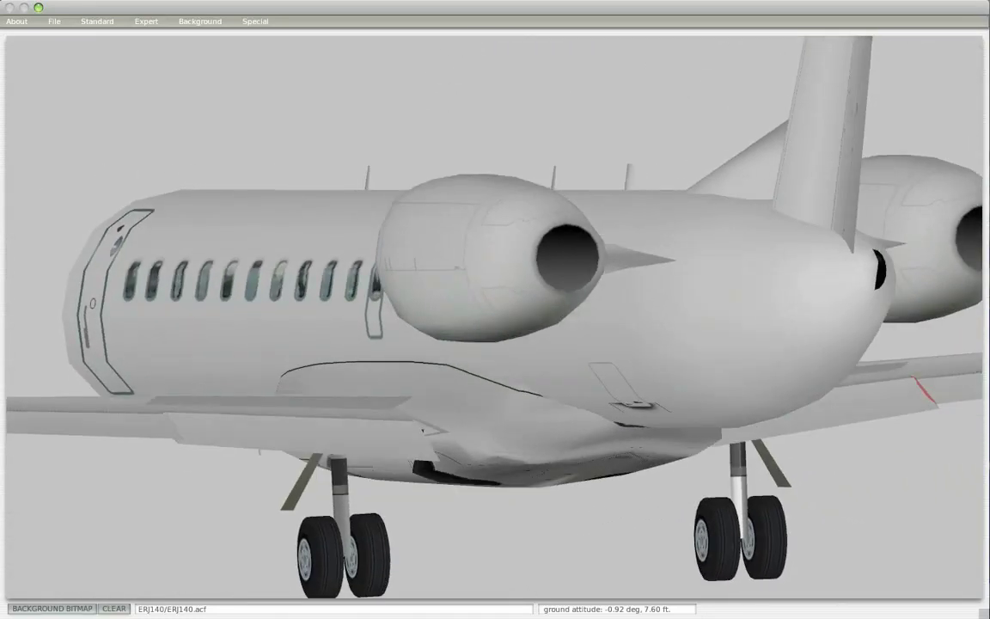
key(Left)
key(minus)
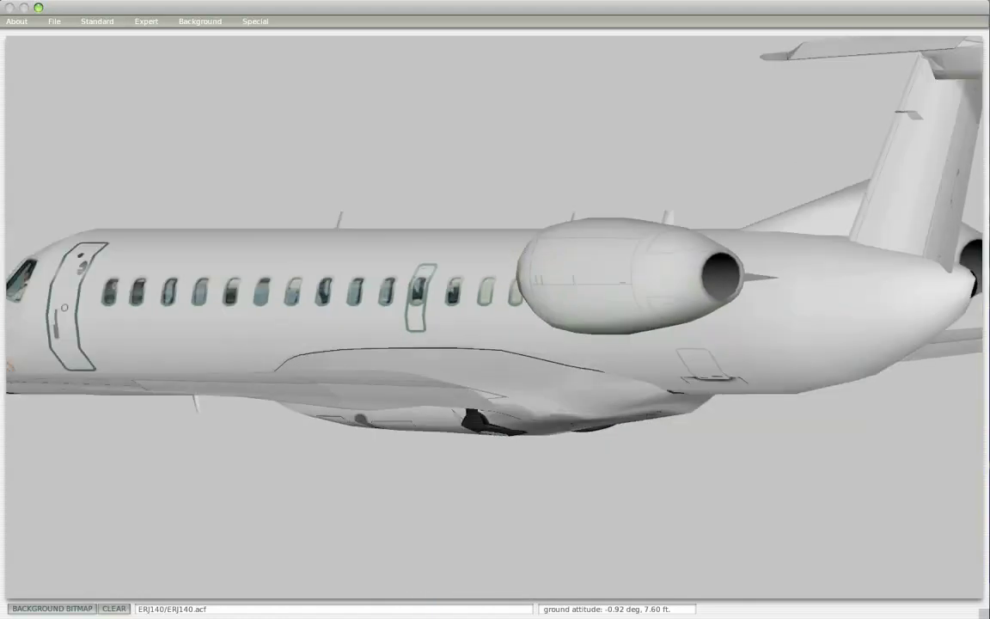
Step: Examine the landing gear, wing flaps and engine nacelles from above, the side and the front quarter
key(Up)
key(equal)
key(Left)
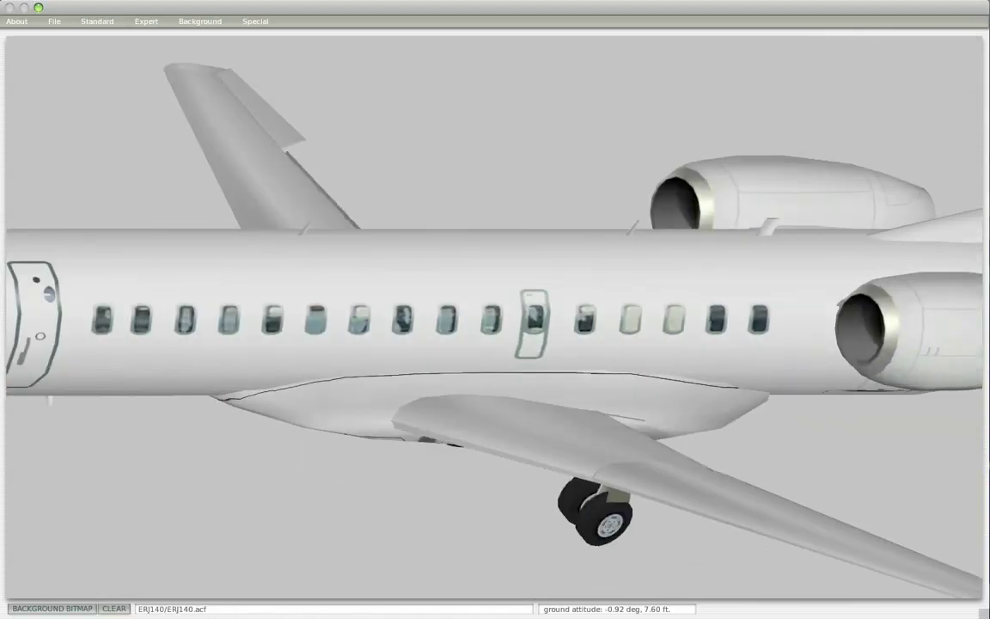
key(Left)
key(Down)
key(Left)
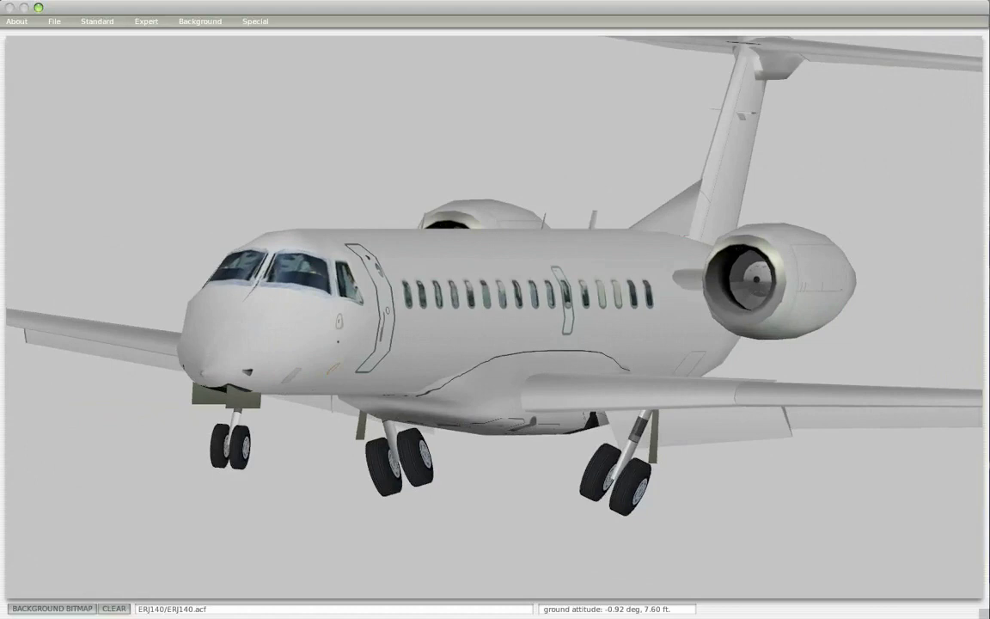
key(Up)
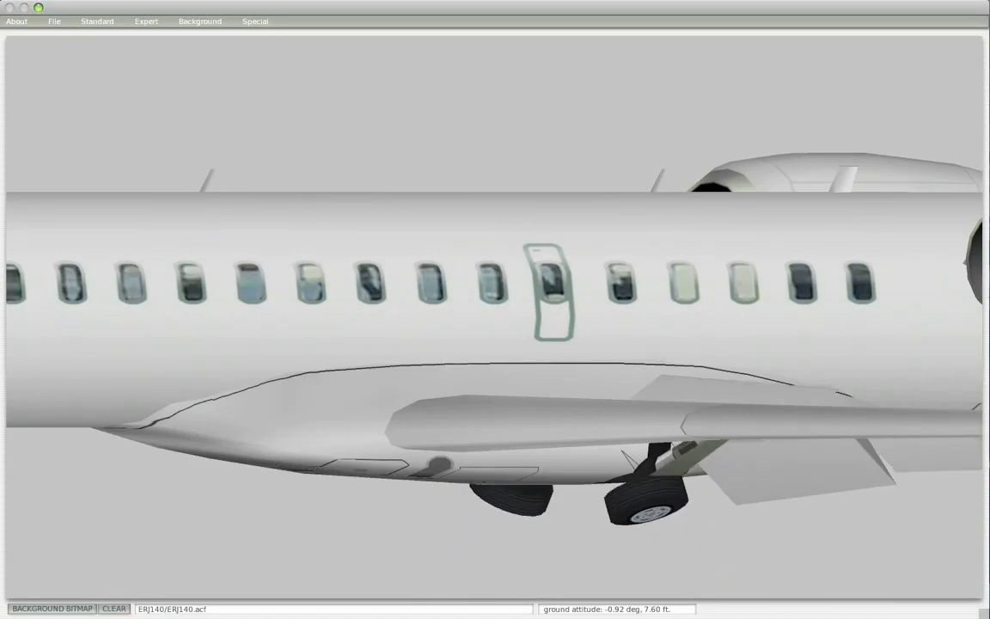
key(minus)
key(d)
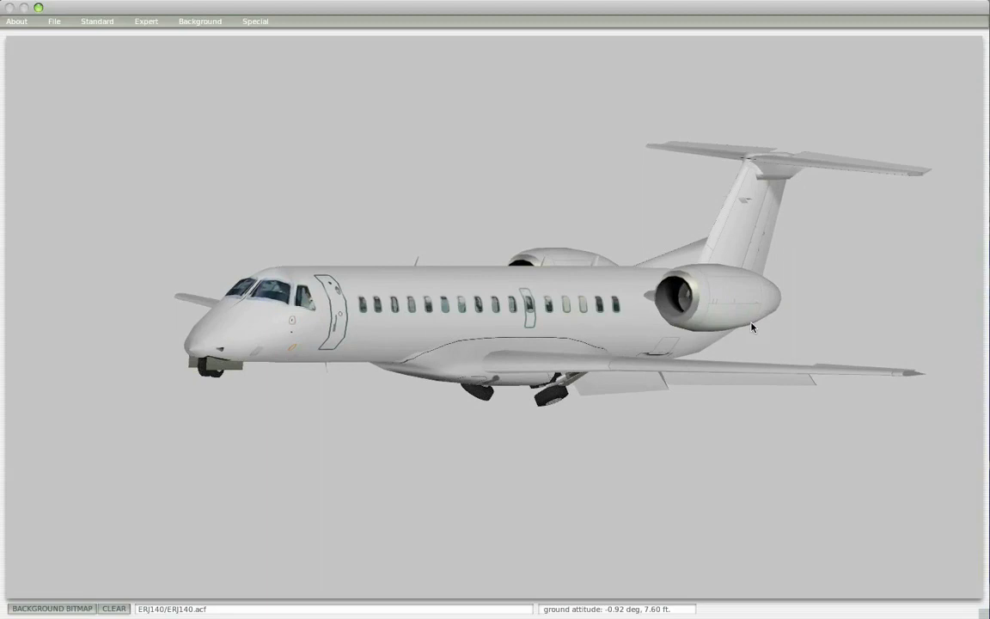
key(s)
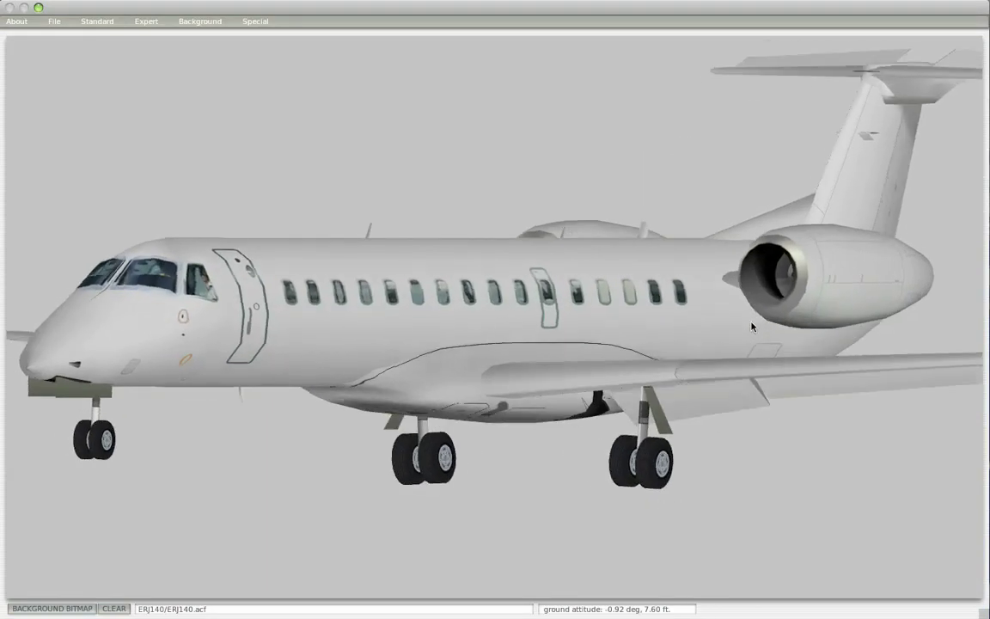
key(a)
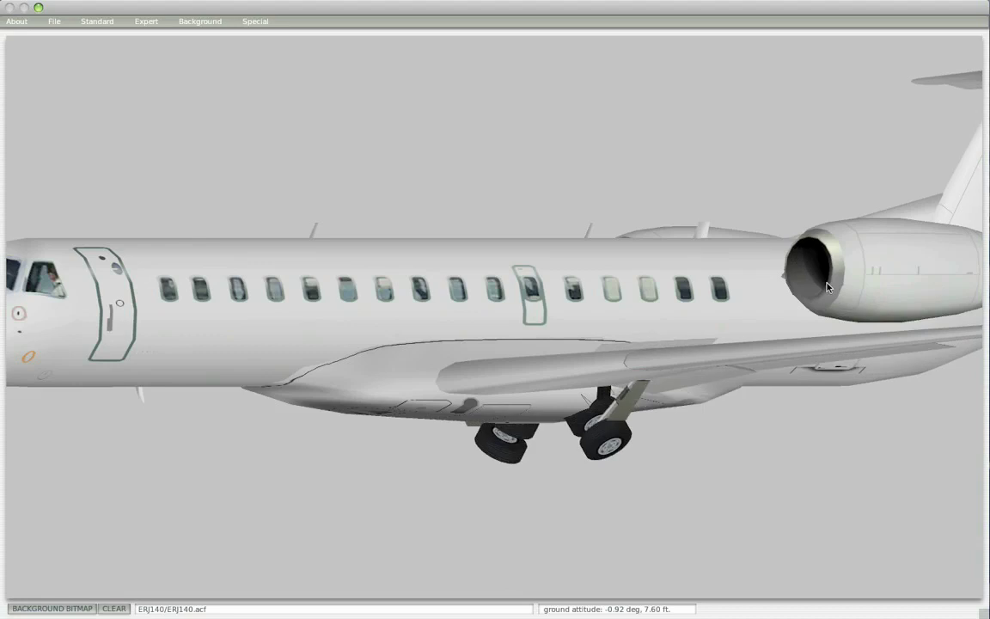
key(w)
Step: Examine the rear fuselage, engine nacelles, T-tail and main gear from raised and lowered viewing angles
drag(853, 355, 610, 228)
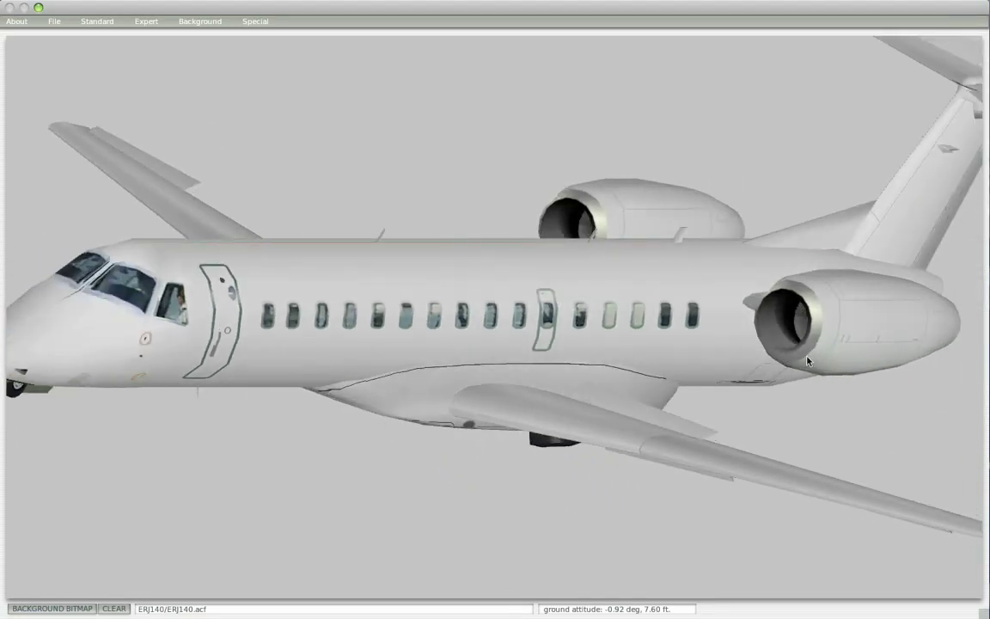
drag(851, 373, 842, 132)
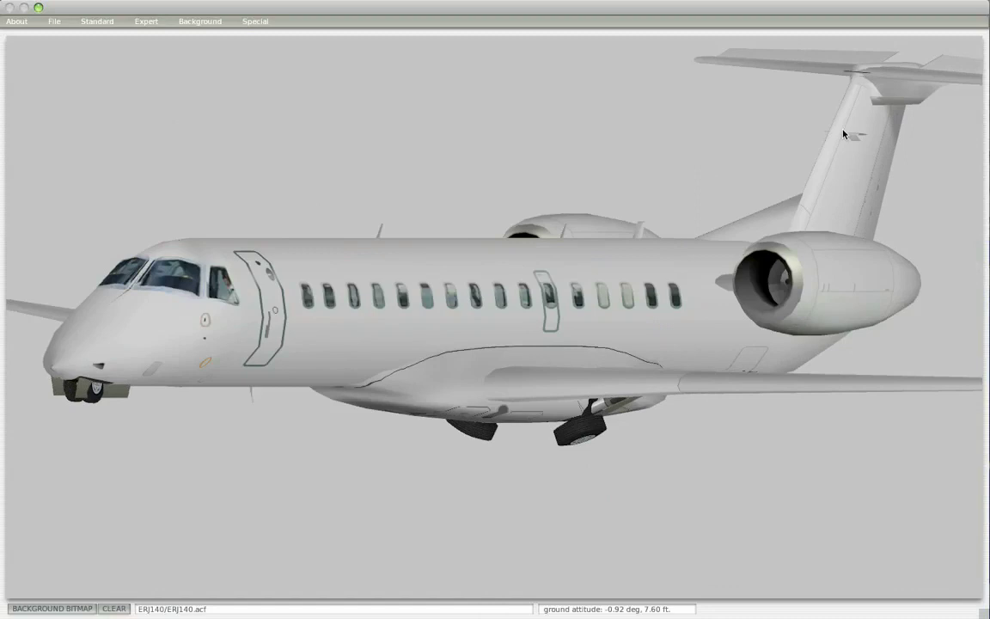
key(Left)
key(a)
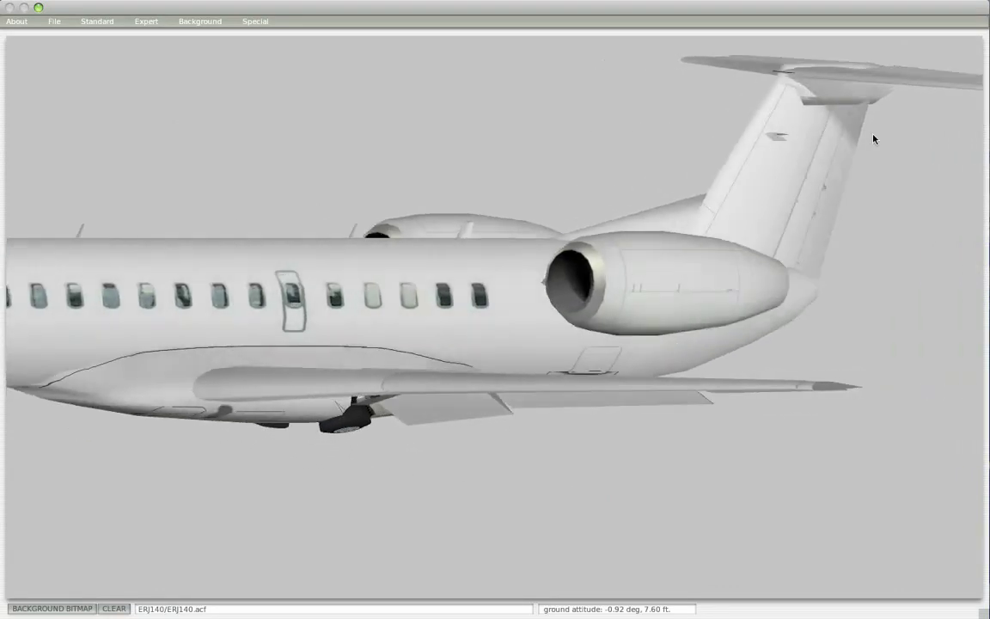
key(a)
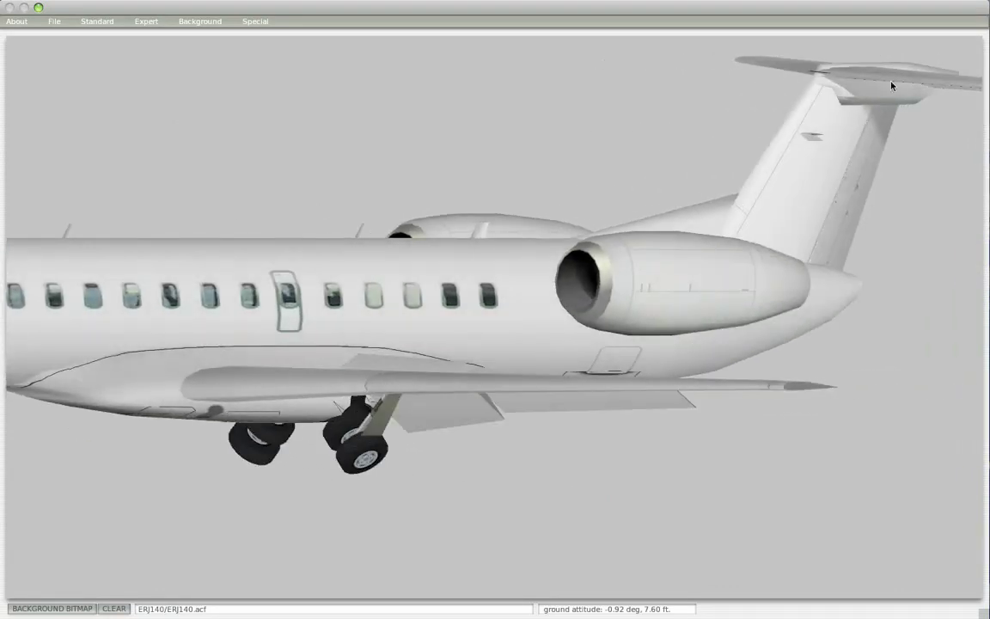
key(d)
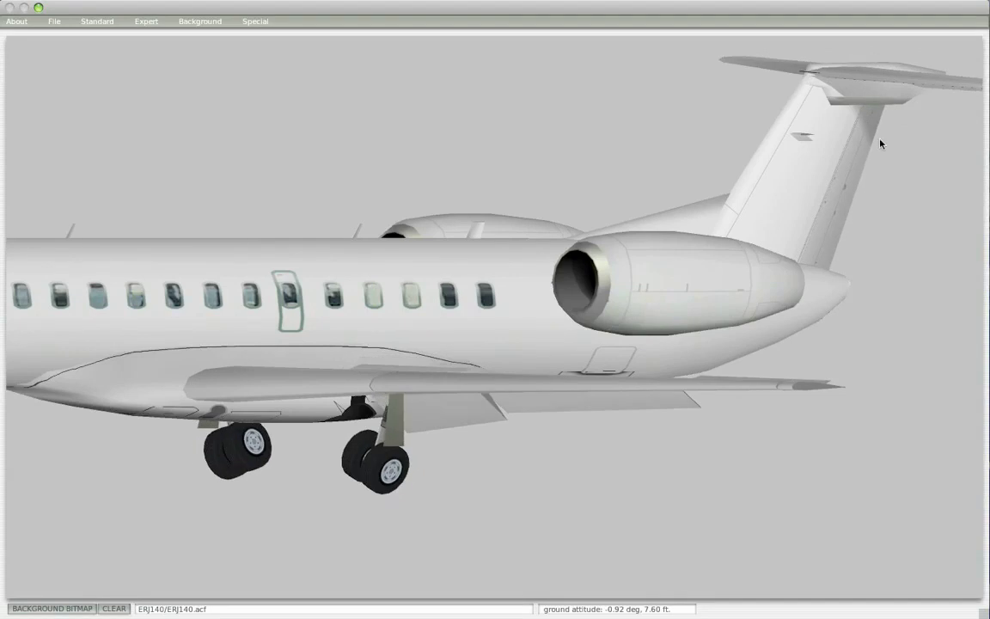
key(s)
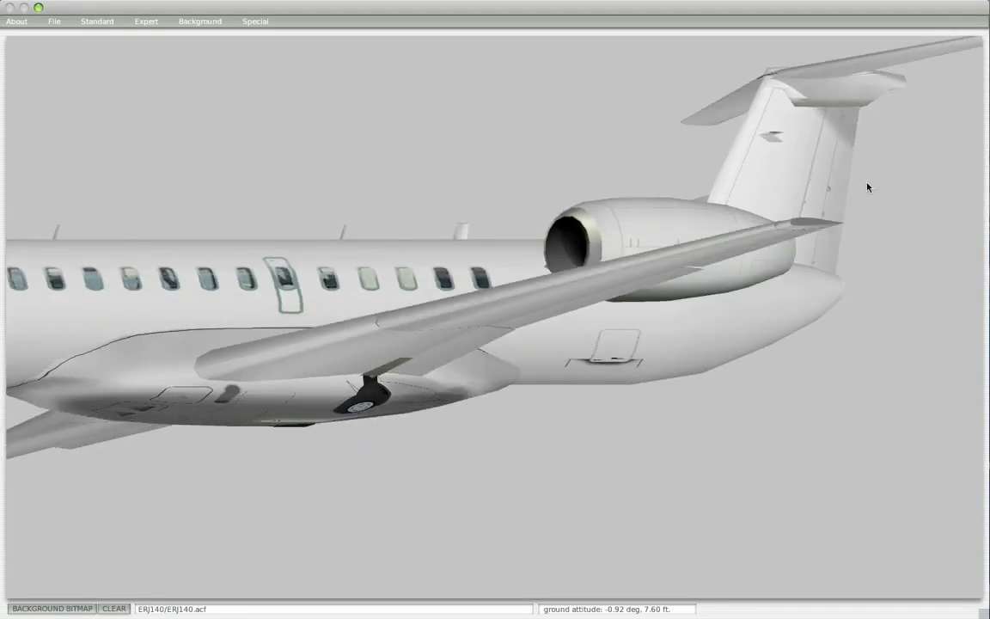
drag(867, 187, 592, 237)
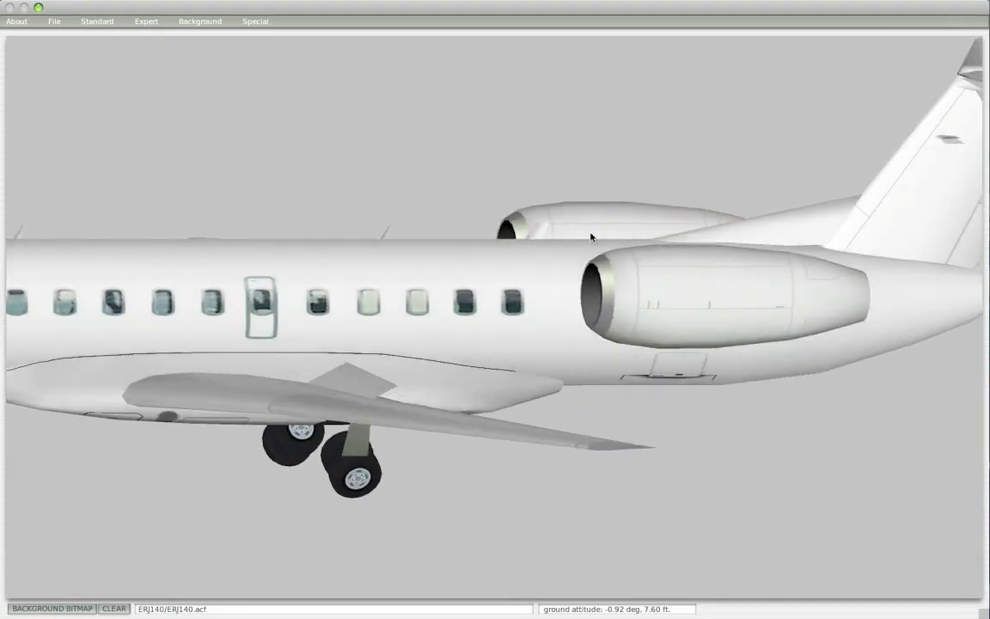
Step: Examine the whole aircraft from the side, front and underside, including the nose and main gear bays
key(minus)
key(d)
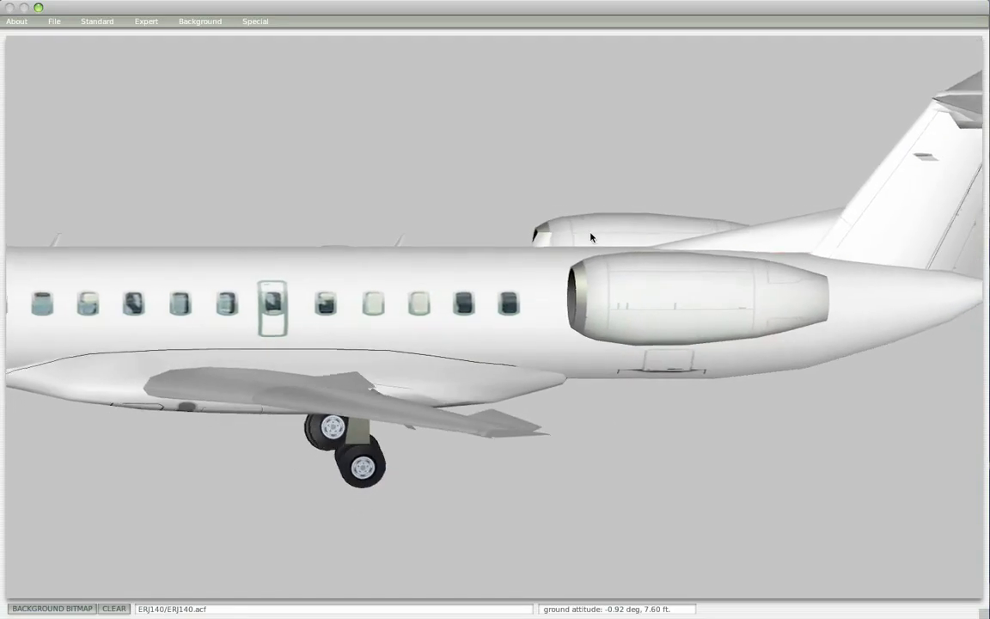
key(minus)
key(d)
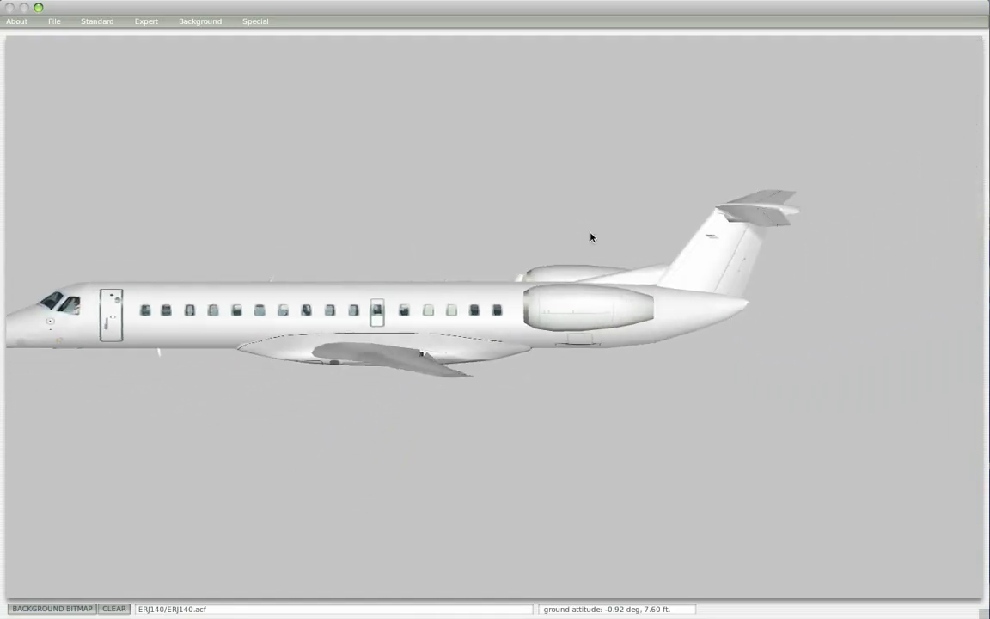
drag(592, 237, 389, 295)
key(s)
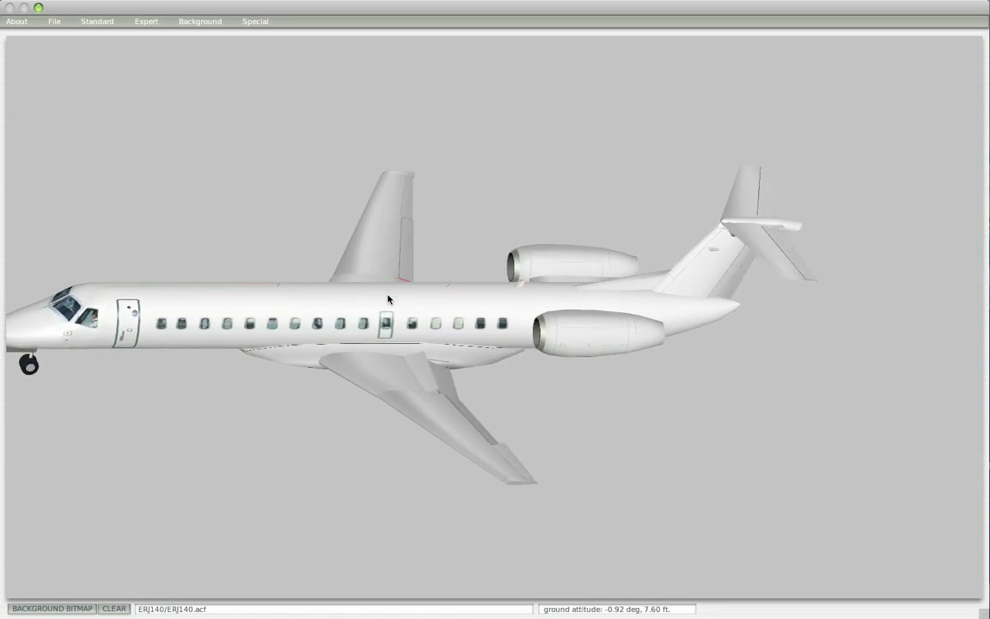
key(d)
key(s)
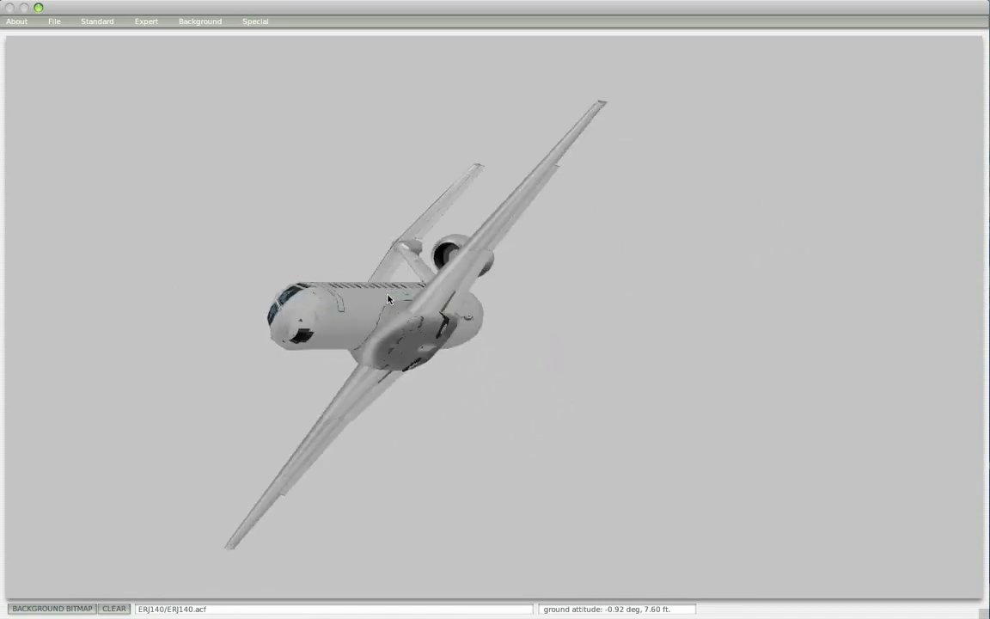
key(a)
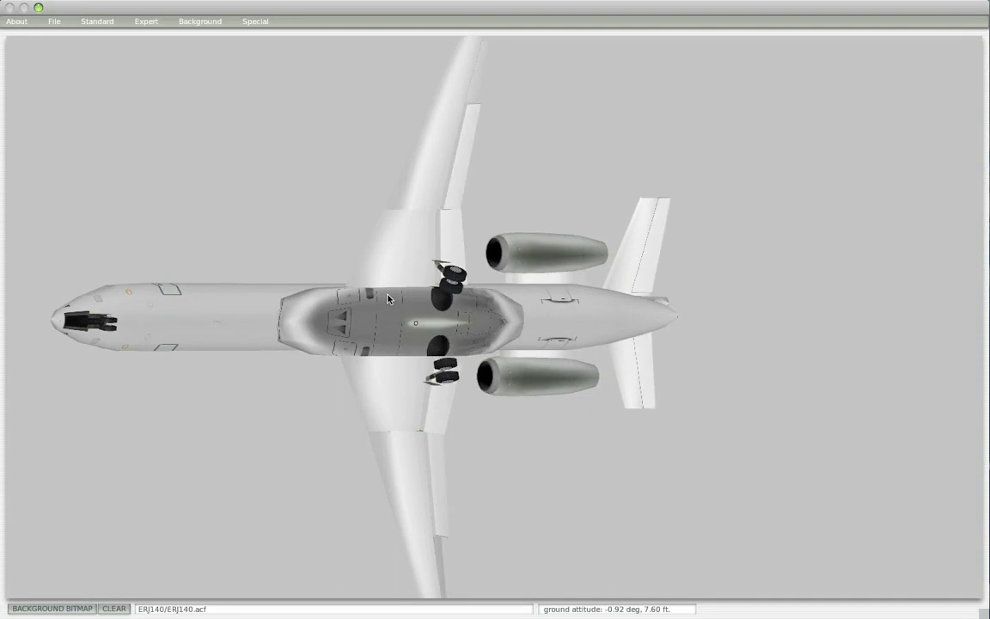
Step: Switch the aircraft's custom livery from Generic to the default paint
key(w)
click(54, 22)
click(61, 49)
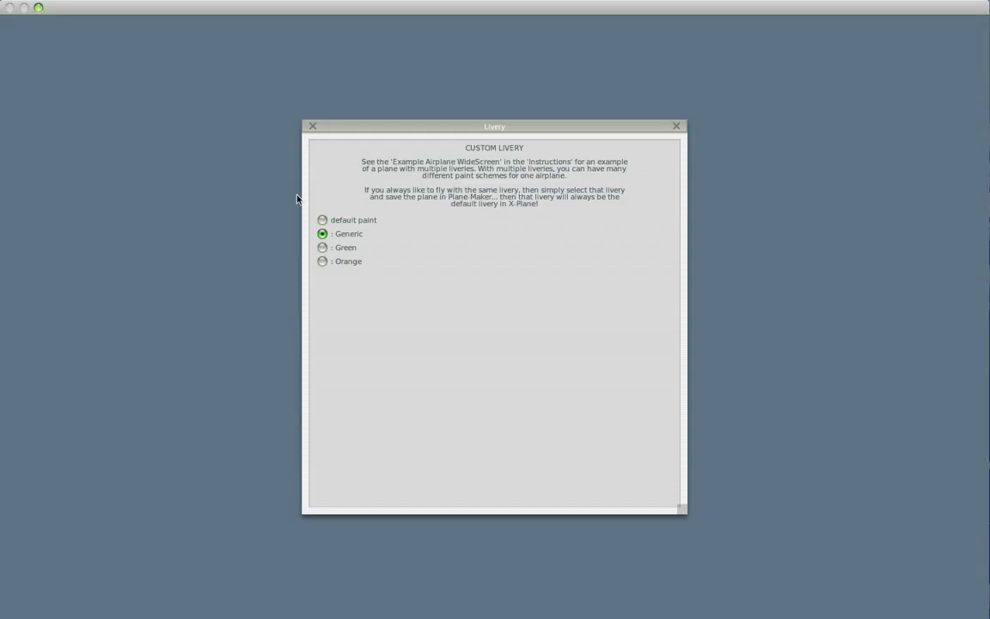
click(313, 126)
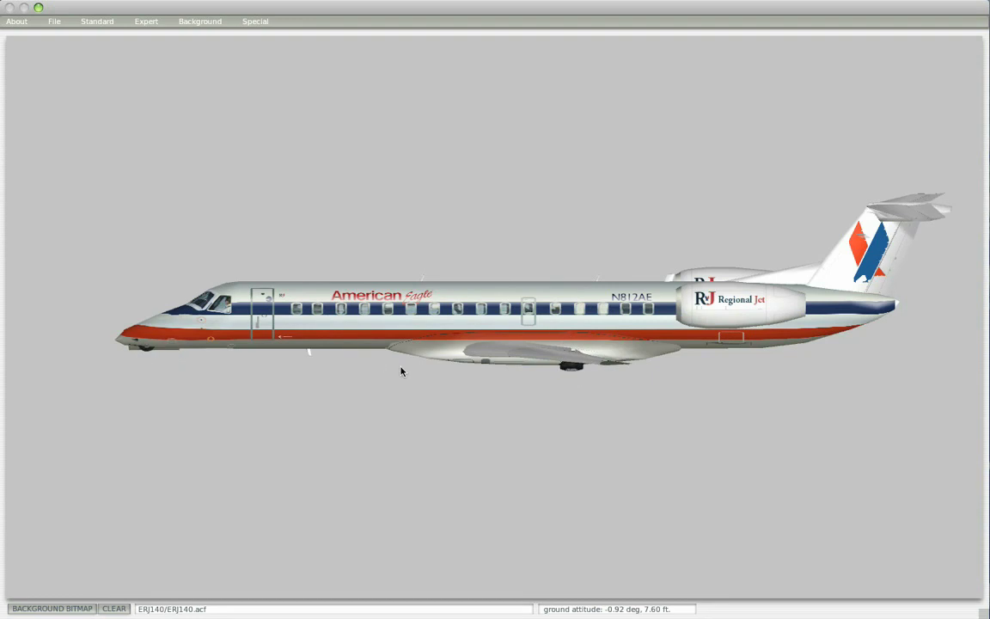
Step: Examine the American Eagle livery up close along the nose, passenger door, windows and fuselage side
key(w)
key(s)
key(=)
key(a)
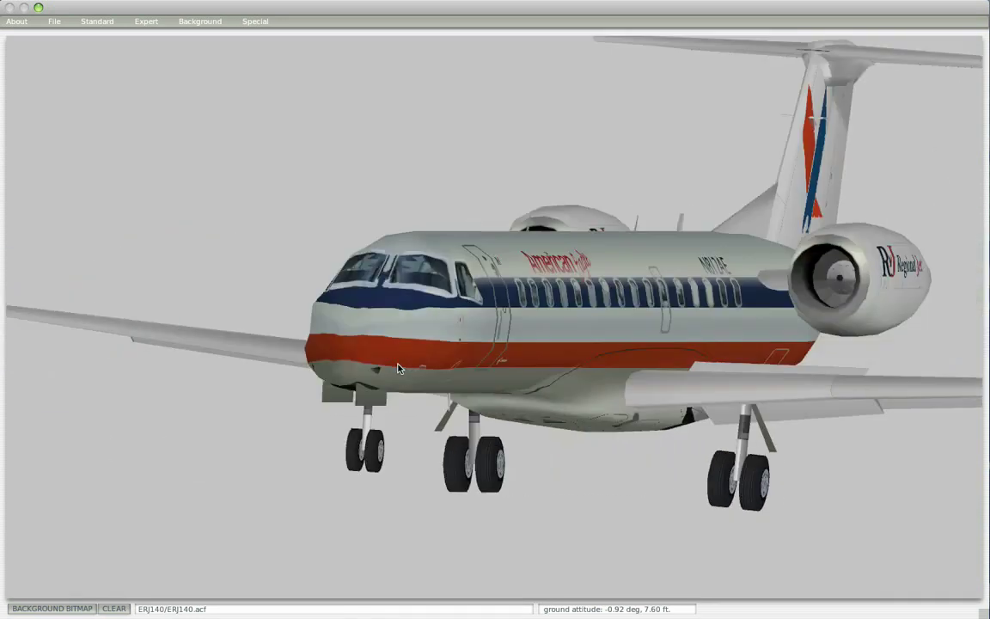
key(=)
key(d)
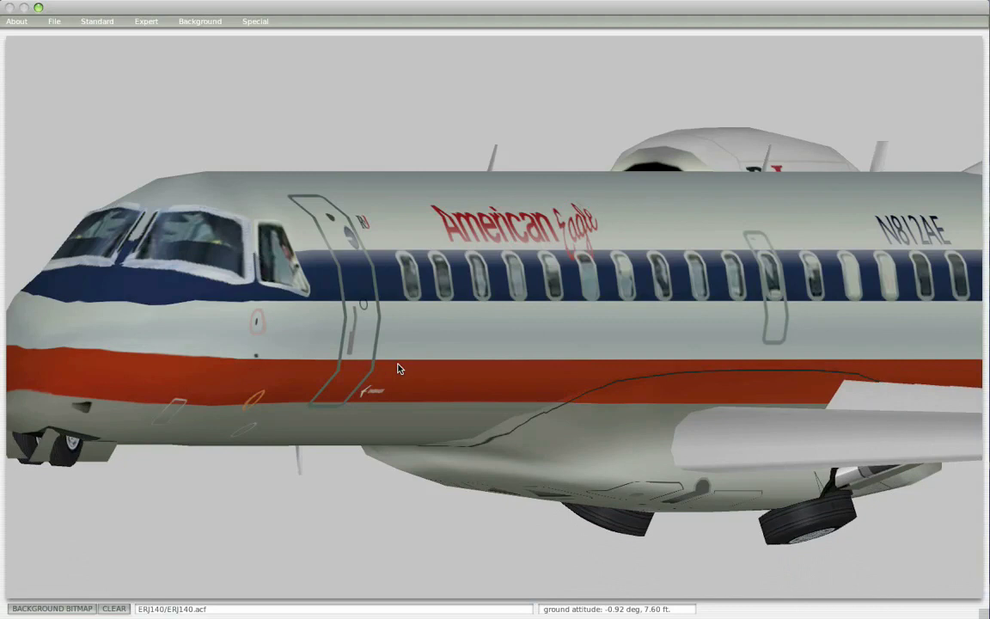
key(s)
key(w)
key(d)
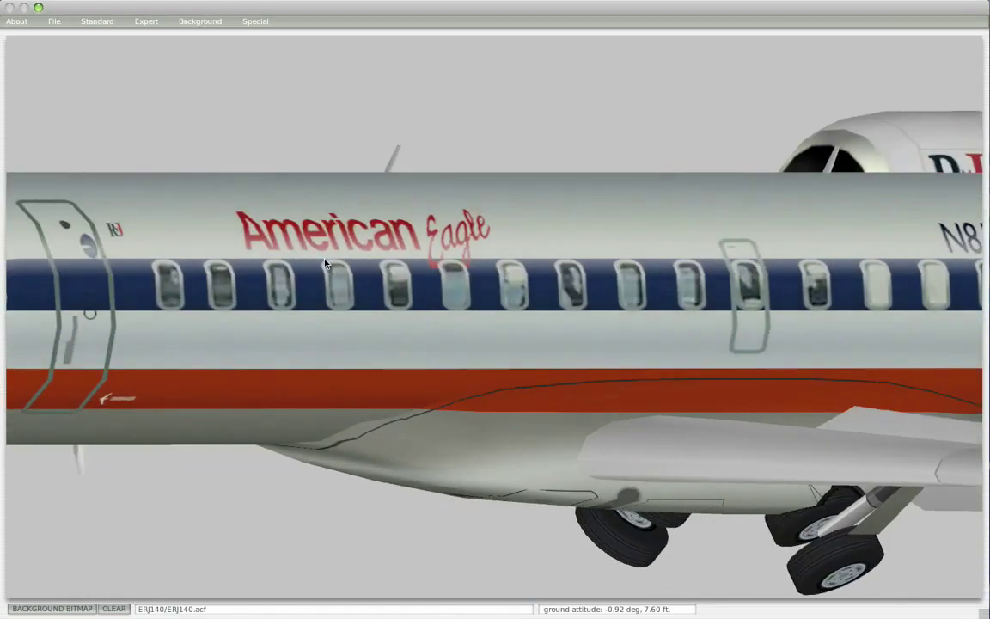
key(-)
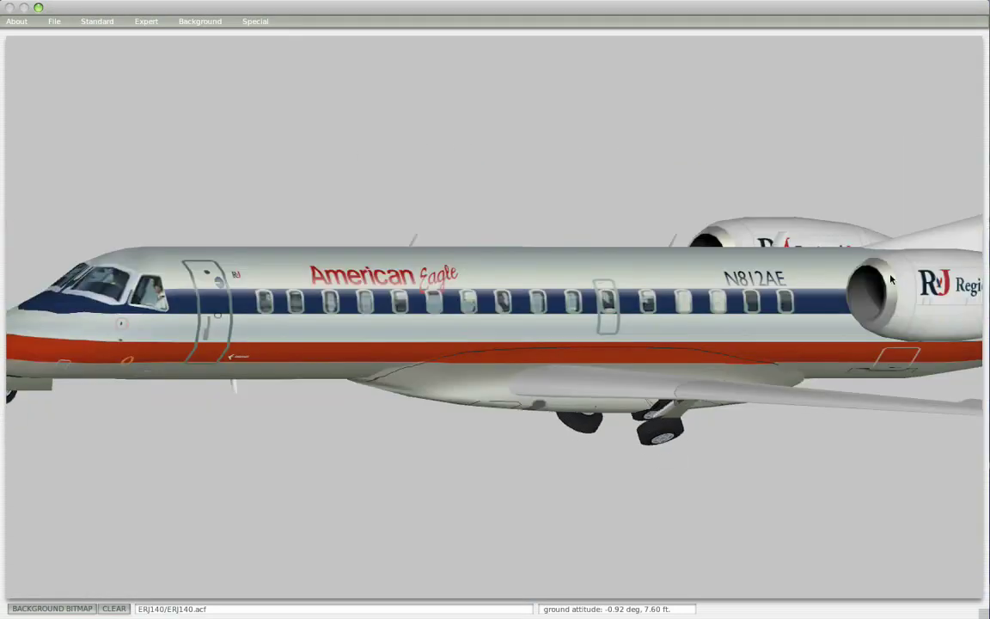
Step: Examine the painted aircraft from the side and front quarter, including a close view of the cockpit windows
drag(578, 321, 450, 372)
key(minus)
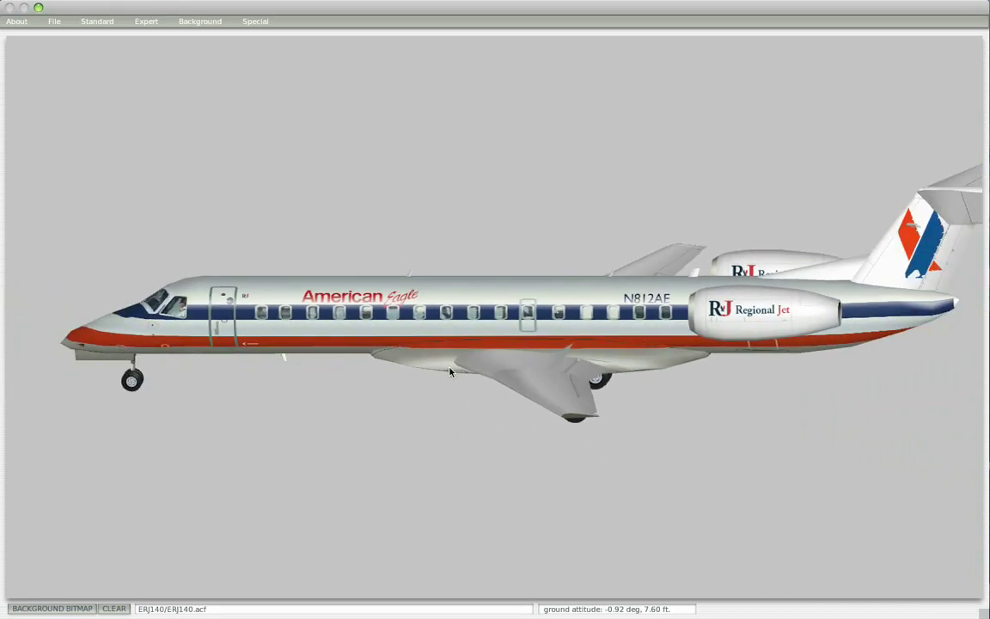
key(Left)
key(Down)
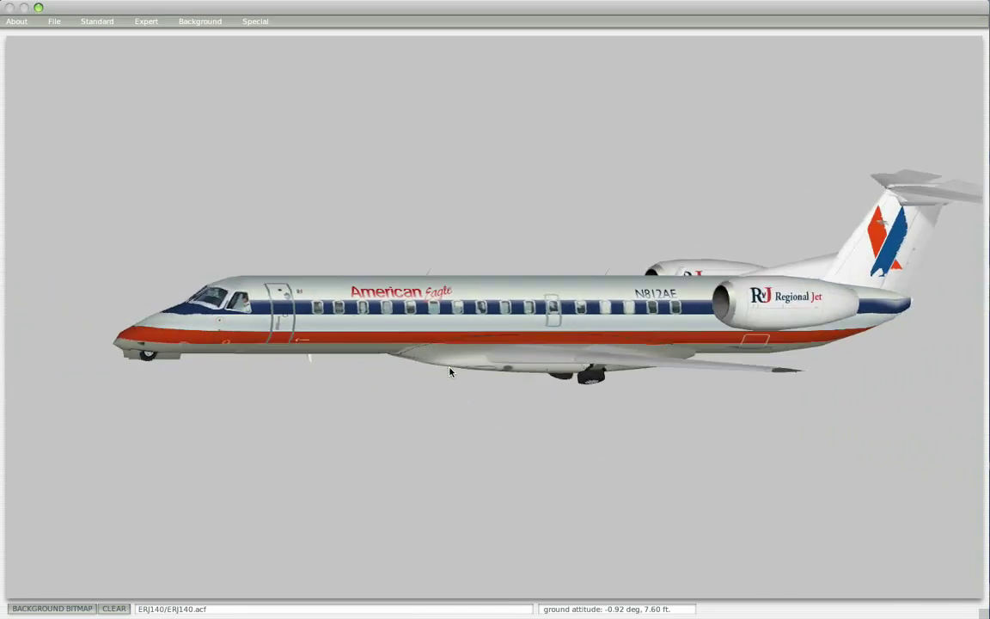
key(Left)
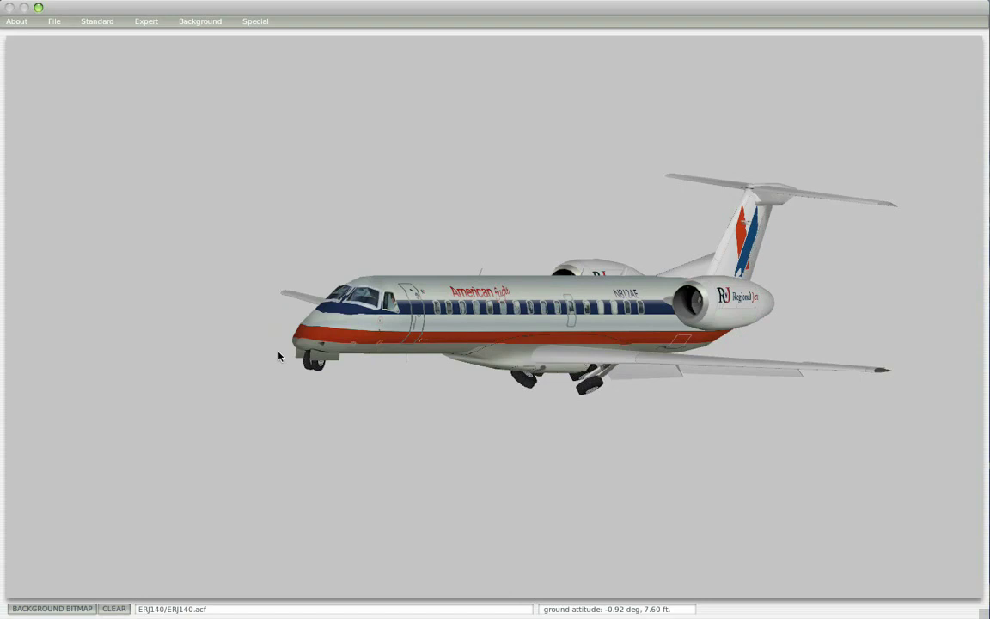
key(Left)
key(equal)
scroll(279, 356, up, 8)
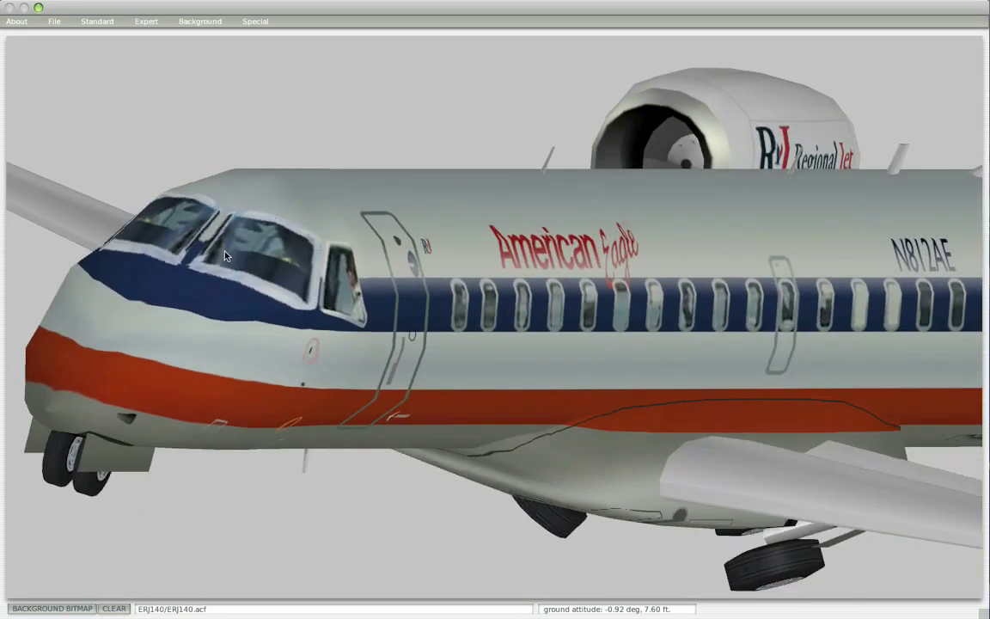
Step: Switch to Photoshop and review the layers of ERJ140_paint.psd, toggling the visibility of Glare Effects and Window Guides
key(super+Tab)
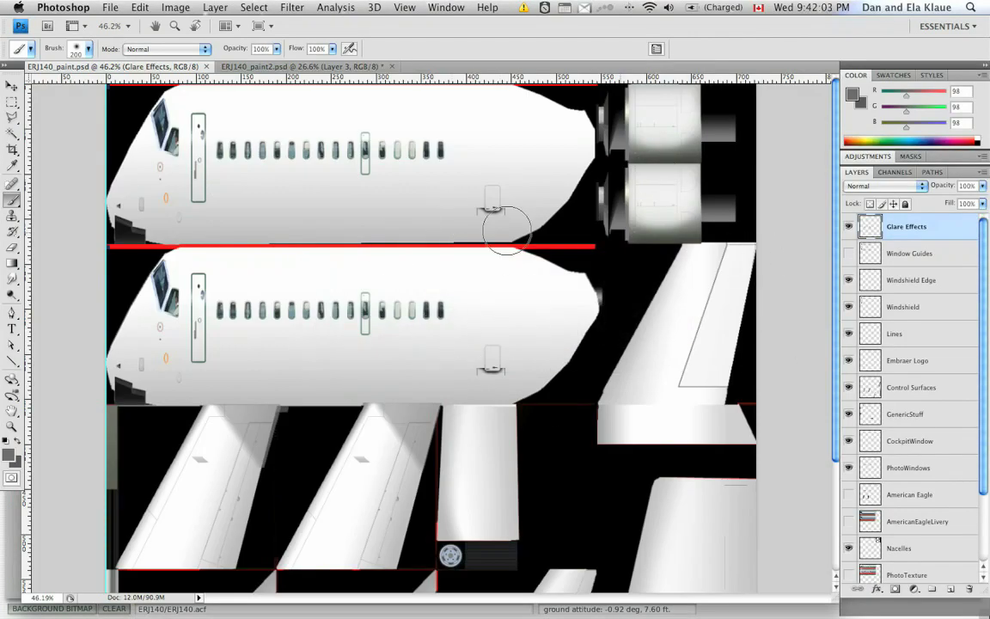
scroll(883, 380, down, 3)
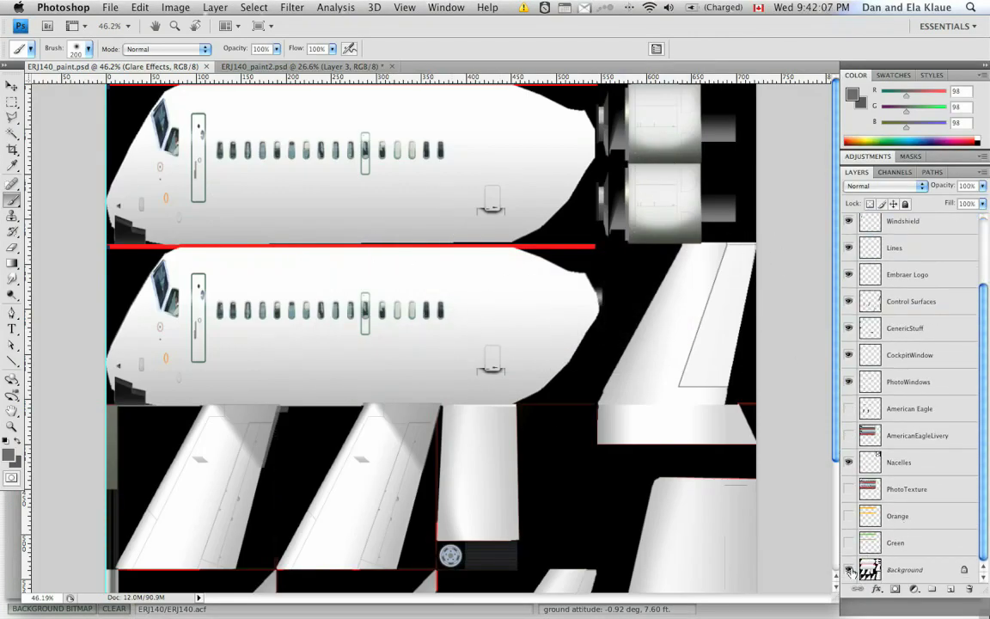
scroll(911, 387, up, 4)
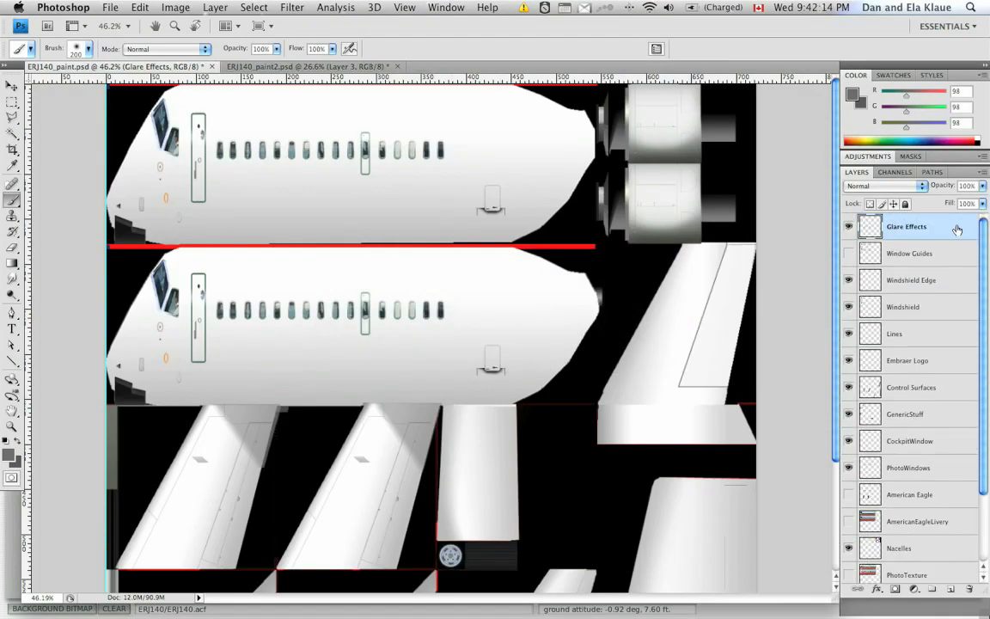
click(848, 227)
click(849, 253)
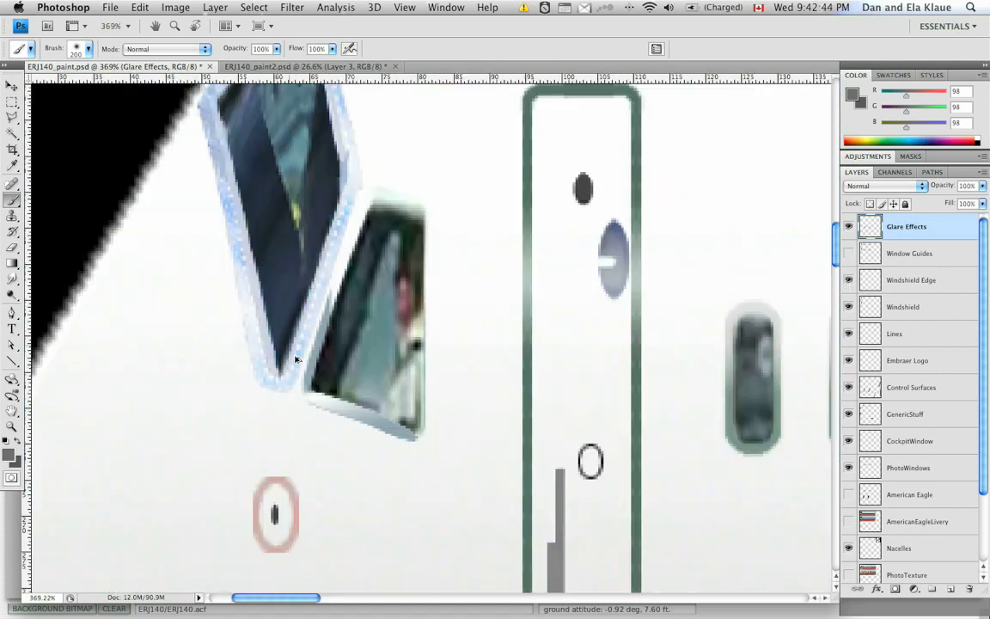
Step: Examine the cockpit window artwork up close, hiding and showing the Windshield layer to isolate its contribution
scroll(315, 394, down, 5)
scroll(283, 289, down, 1)
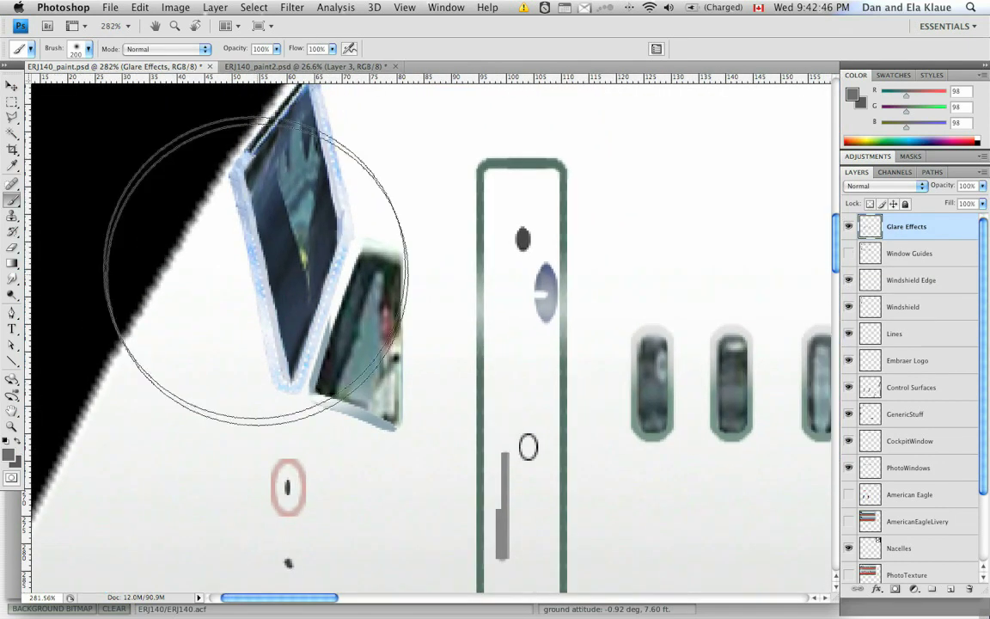
key(m)
click(848, 306)
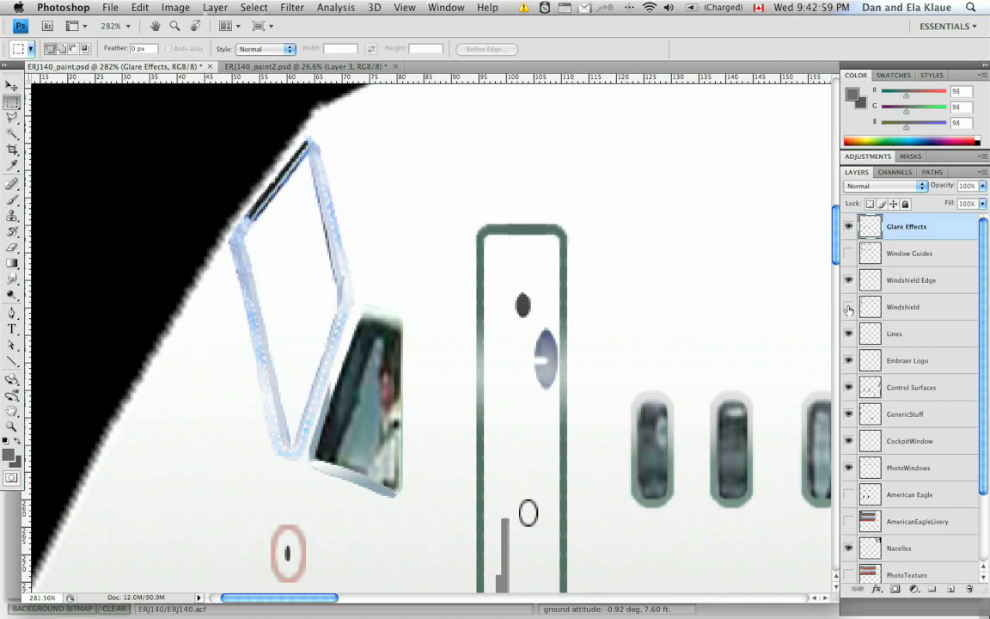
click(848, 307)
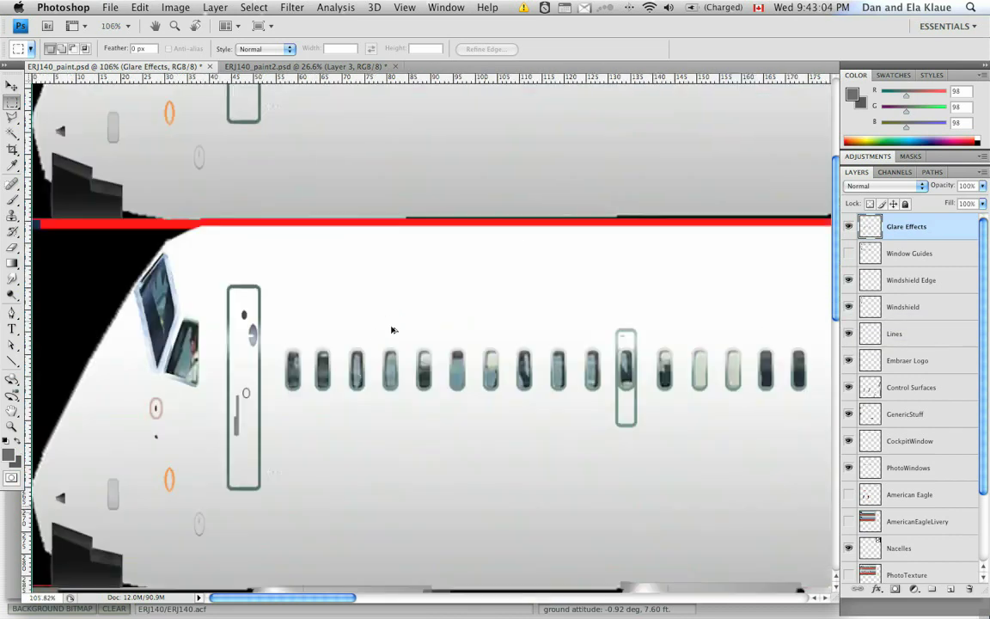
Step: Compare the engine texture with the fan reference photo in Path Finder, and marquee-select the narrow spinner strip beside the lower nacelle
scroll(394, 328, down, 2)
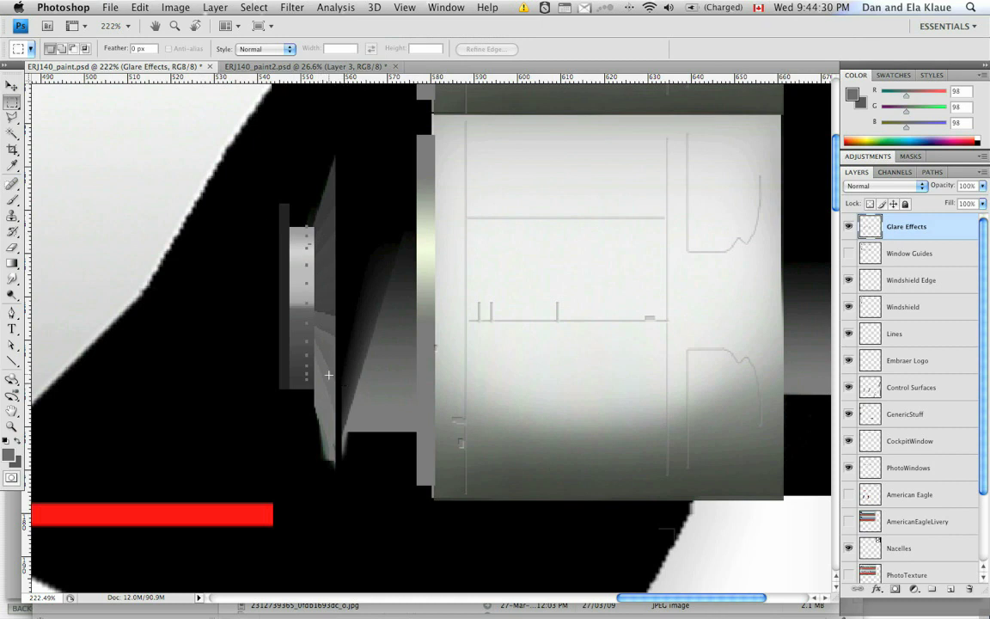
key(super+Tab)
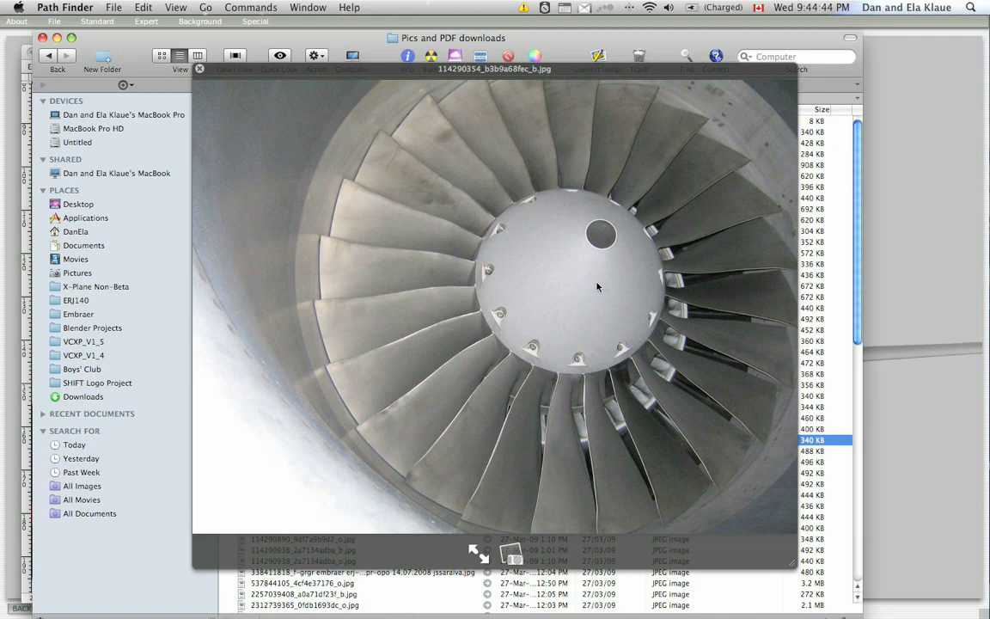
key(super+Tab)
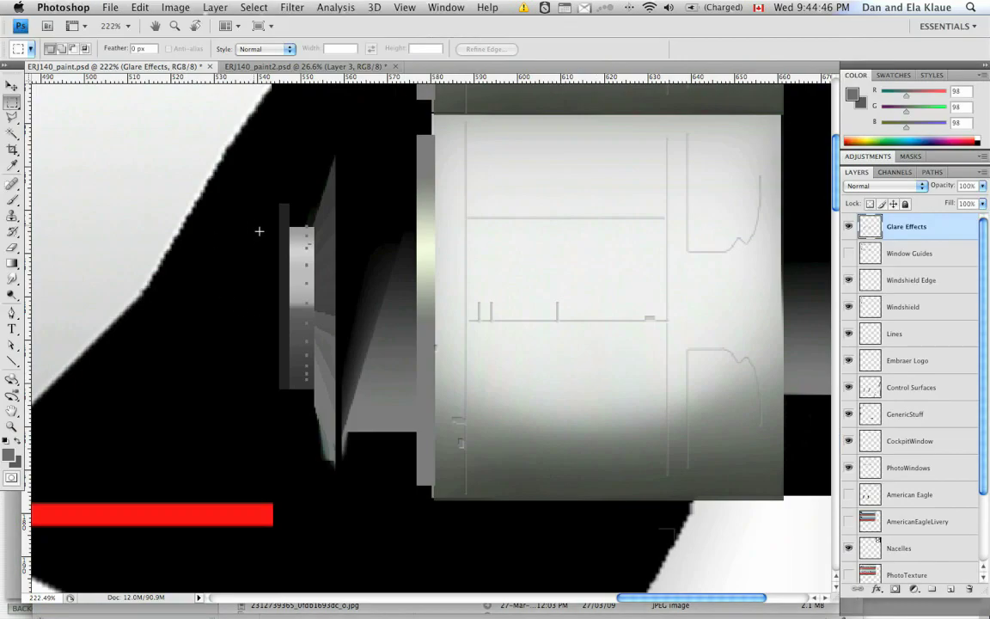
drag(288, 214, 314, 413)
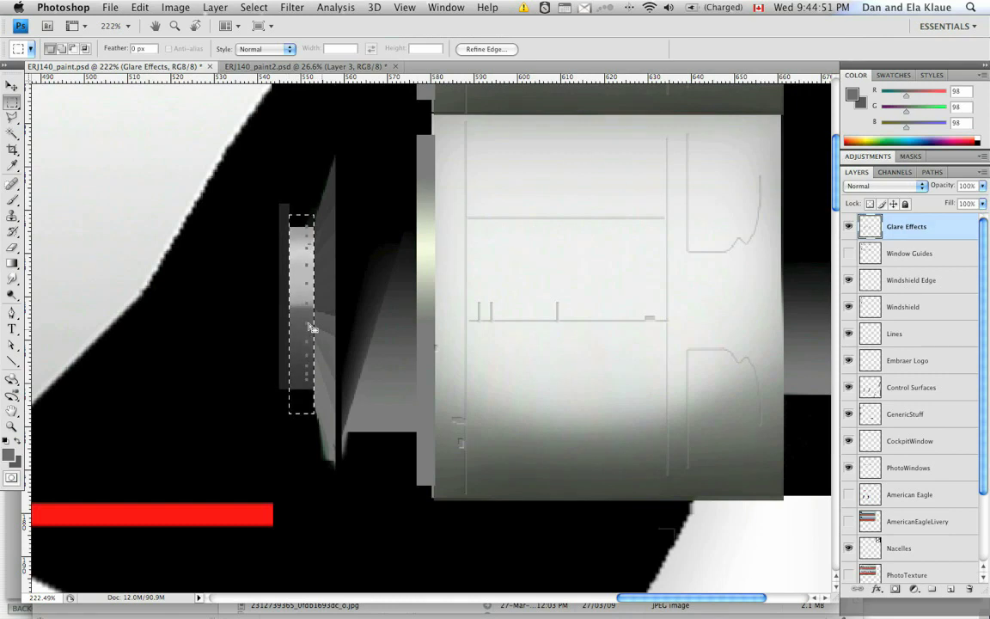
scroll(312, 327, down, 5)
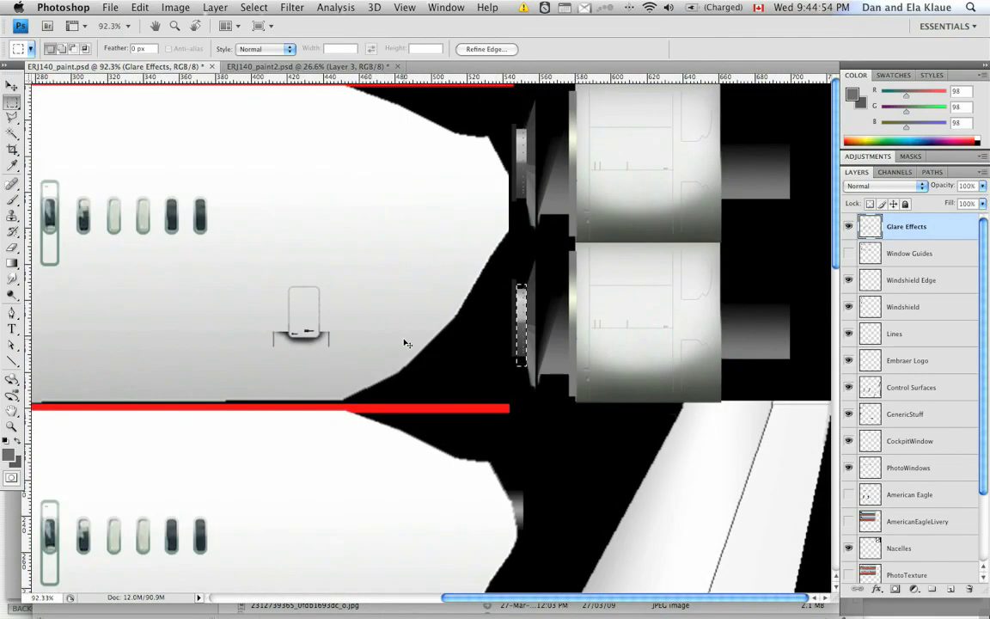
Step: Switch back to Plane-Maker and examine the engine intakes and spinners from the front and front quarter
key(super+Tab)
key(super+Tab)
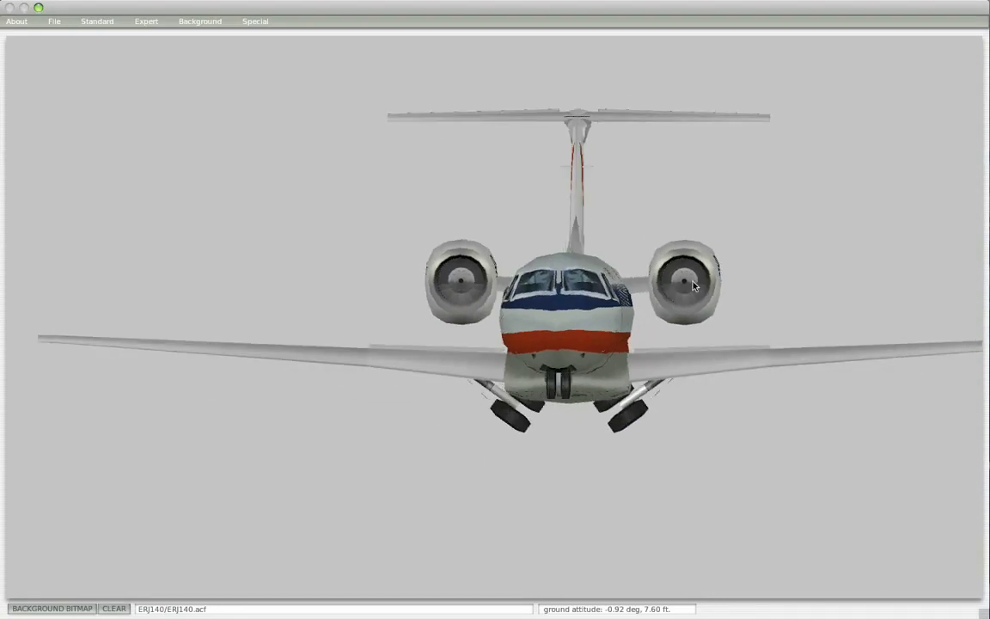
key(equal)
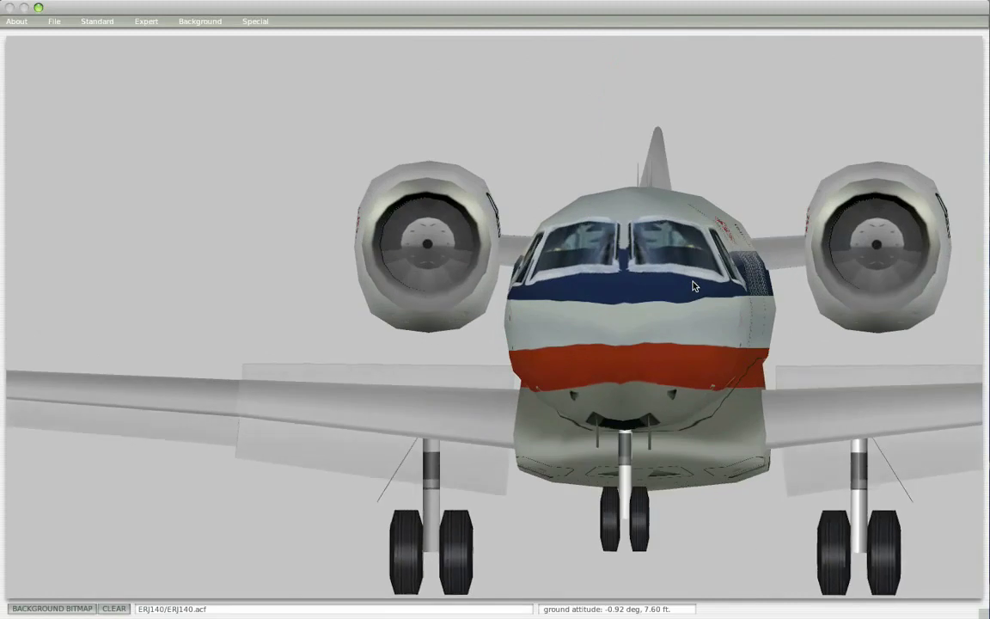
key(a)
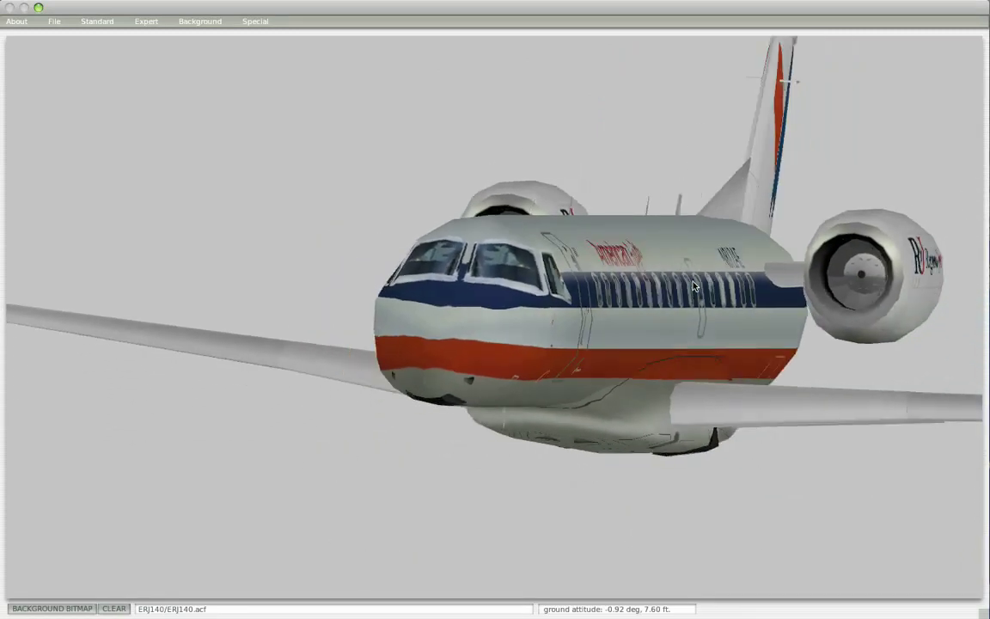
key(d)
key(a)
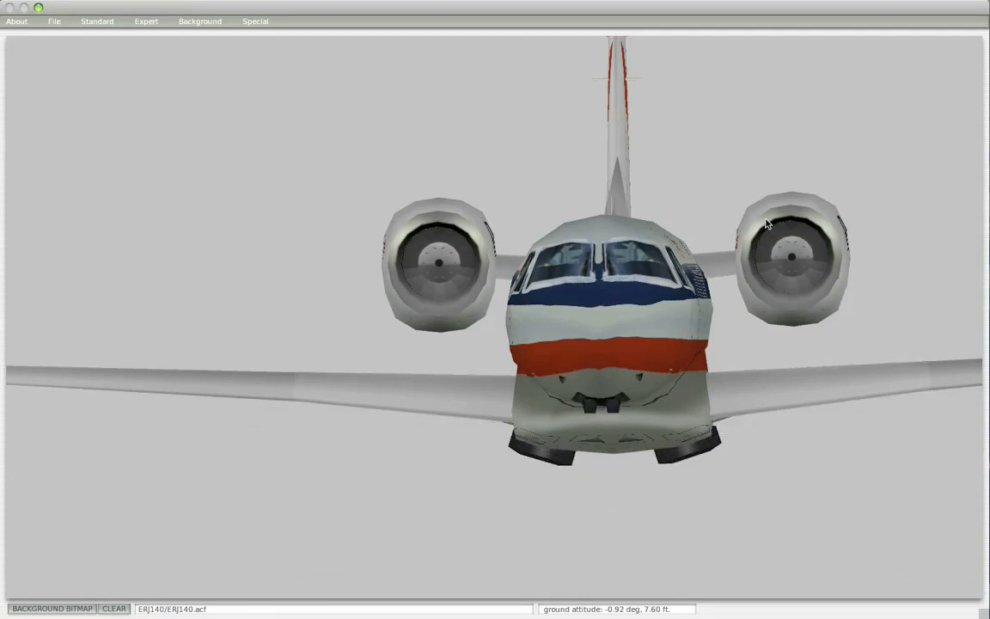
Step: Return to ERJ140_paint.psd in Photoshop and toggle the GenericStuff layer's visibility to examine its wheel and tire texture
key(super+Tab)
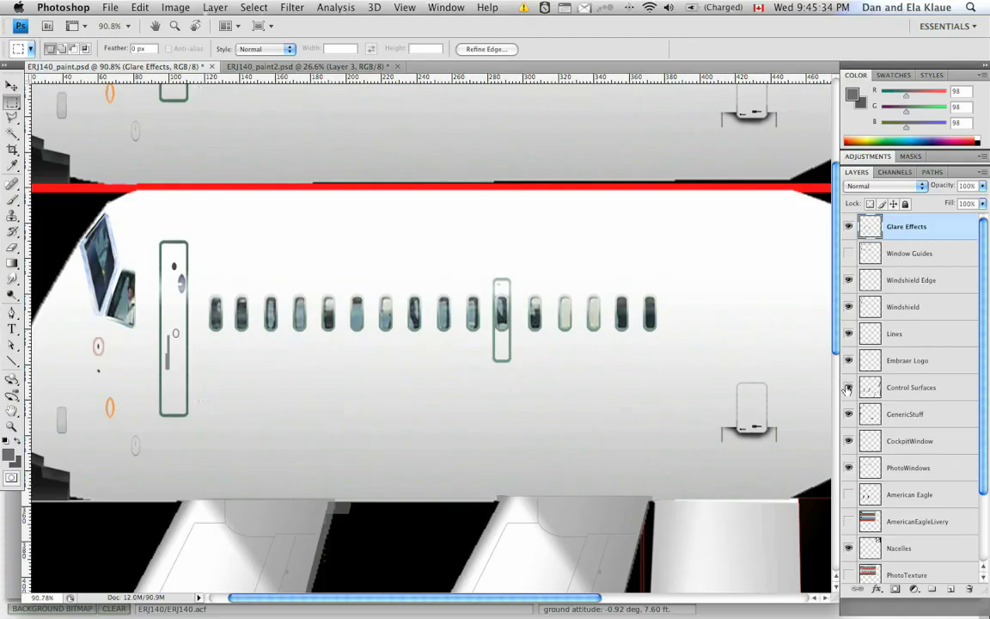
scroll(530, 498, down, 5)
scroll(559, 542, up, 2)
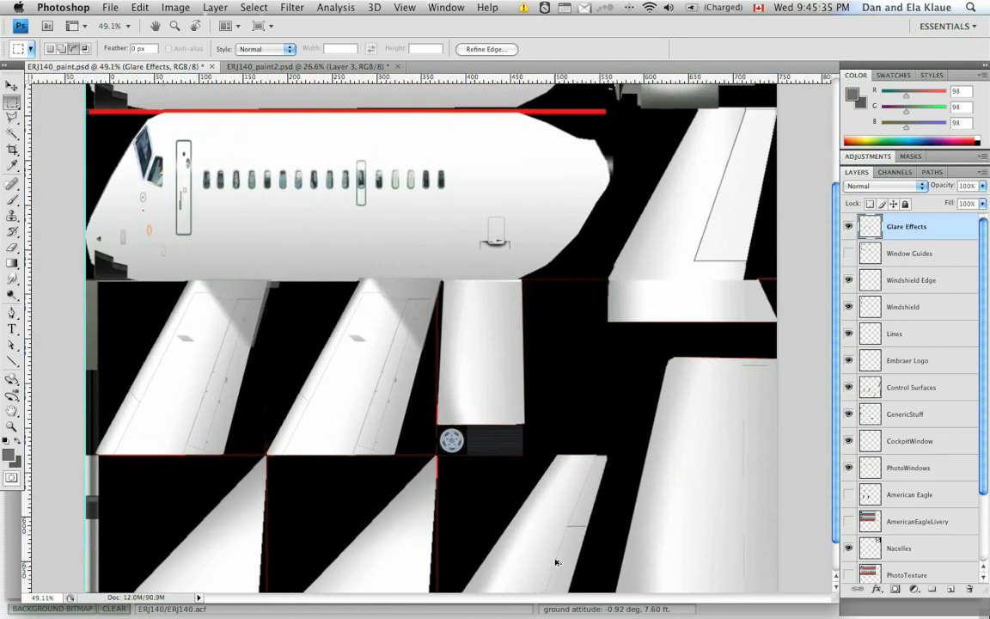
scroll(555, 562, up, 3)
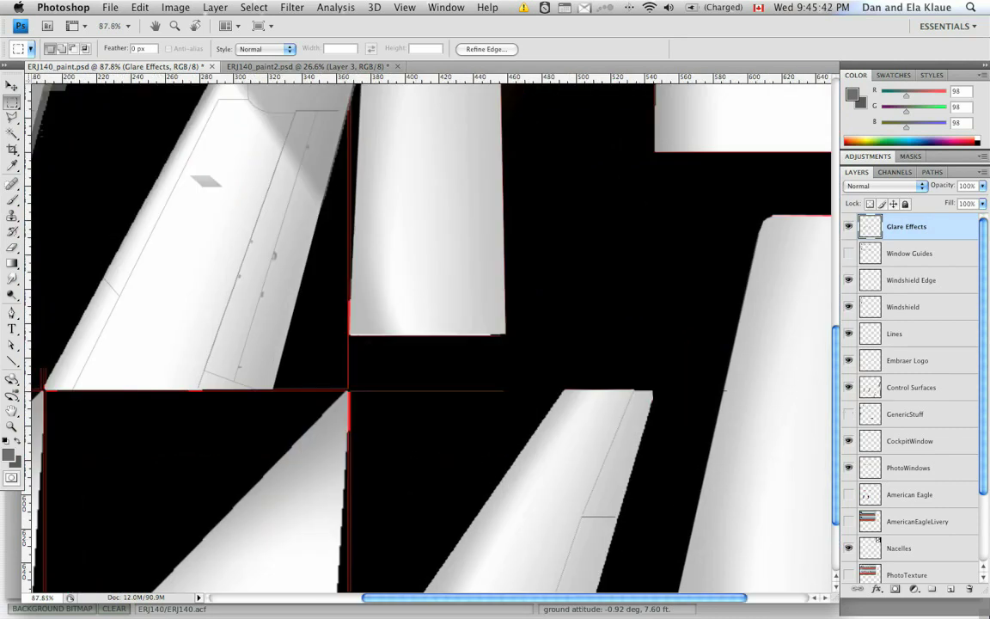
click(850, 415)
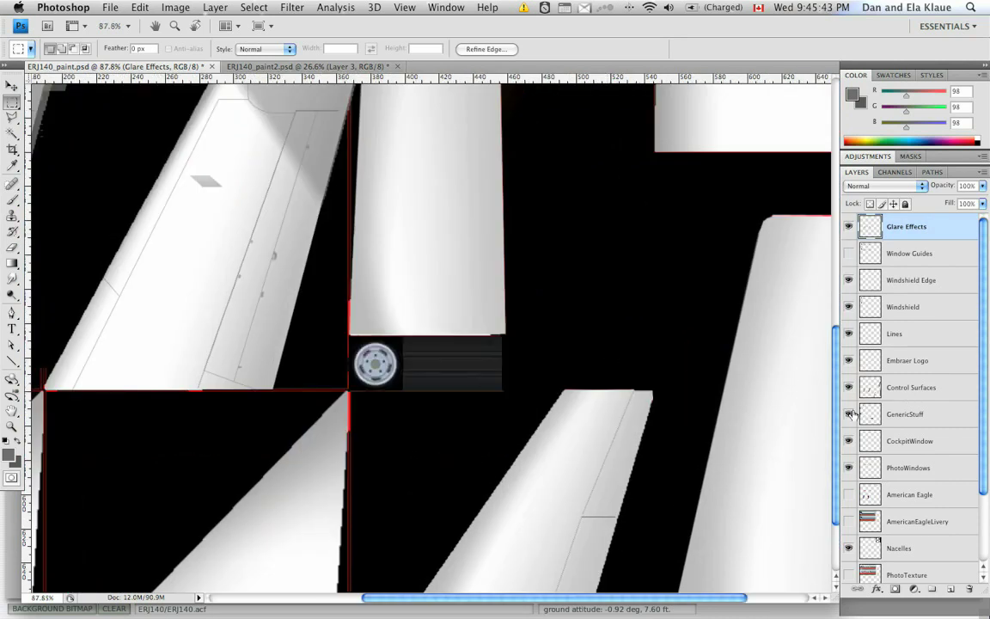
scroll(639, 354, down, 1)
scroll(640, 355, down, 5)
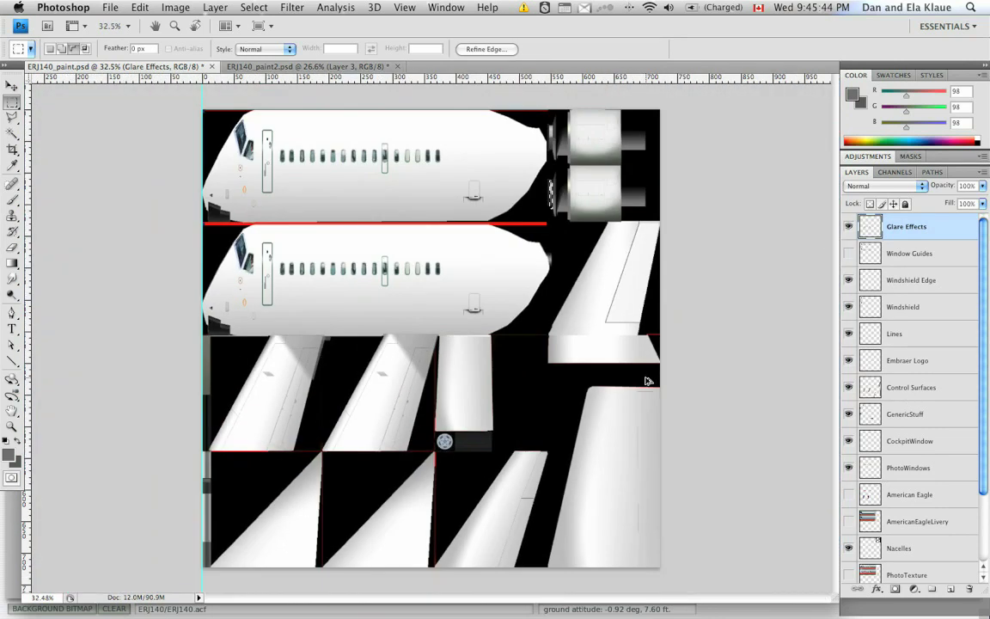
click(848, 415)
click(848, 415)
Step: Examine the lower fuselage's nose details up close and toggle the CockpitWindow layer's visibility
scroll(176, 276, up, 3)
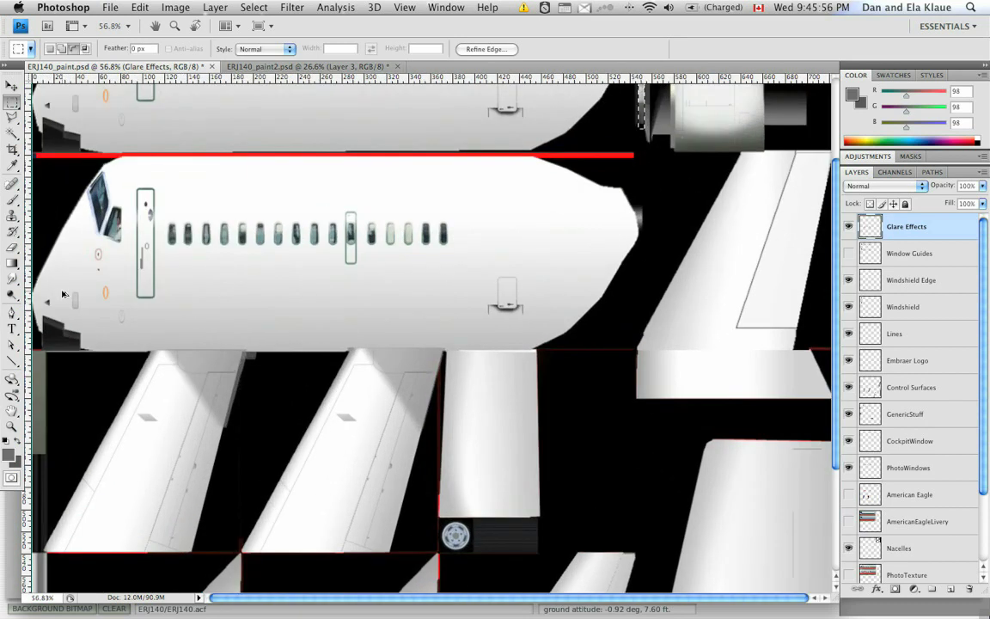
scroll(65, 265, up, 6)
scroll(62, 241, down, 1)
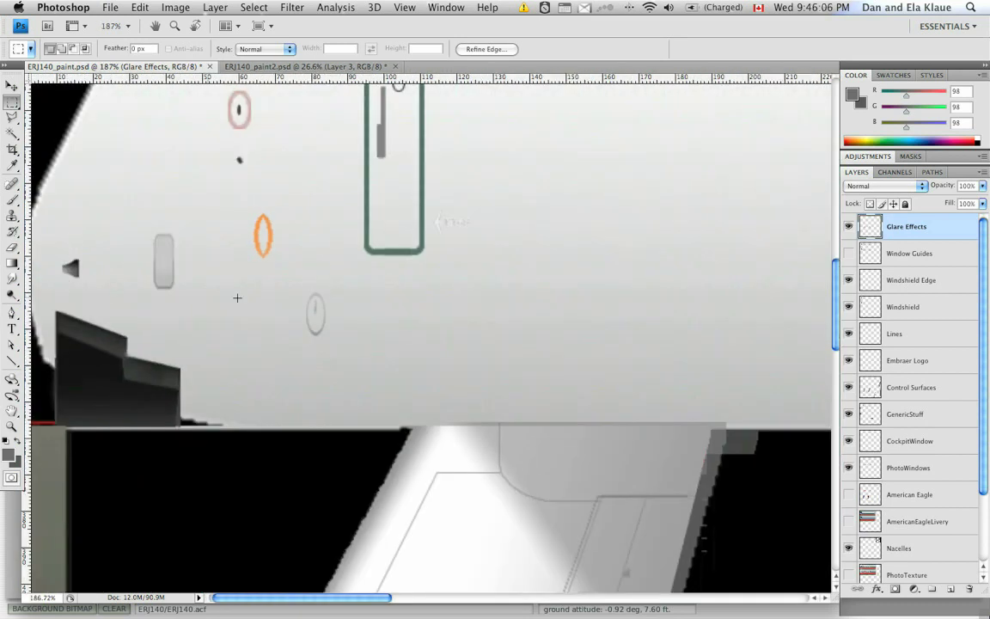
scroll(237, 298, down, 5)
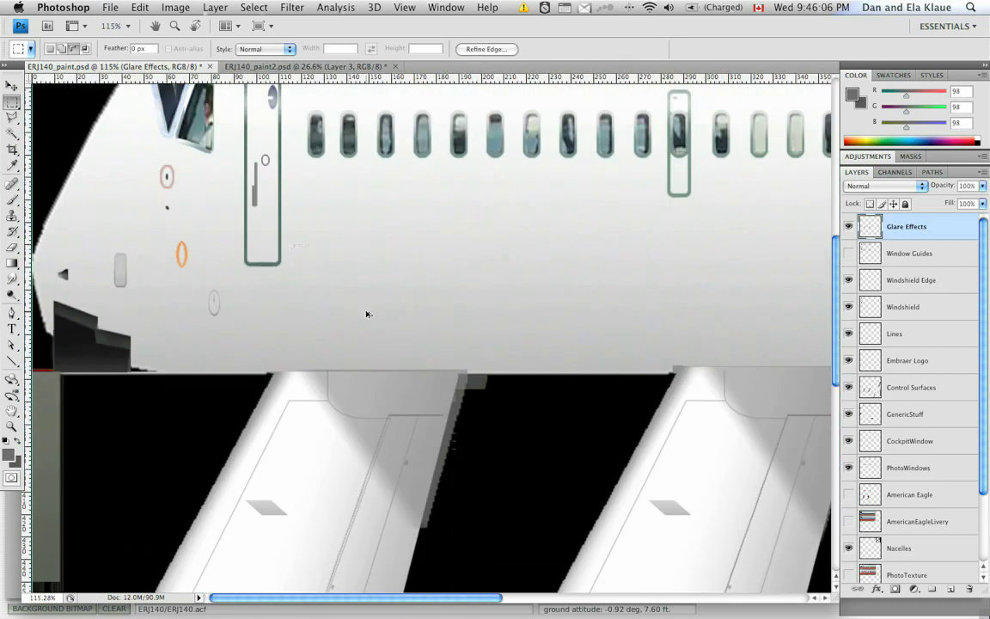
click(849, 434)
click(849, 434)
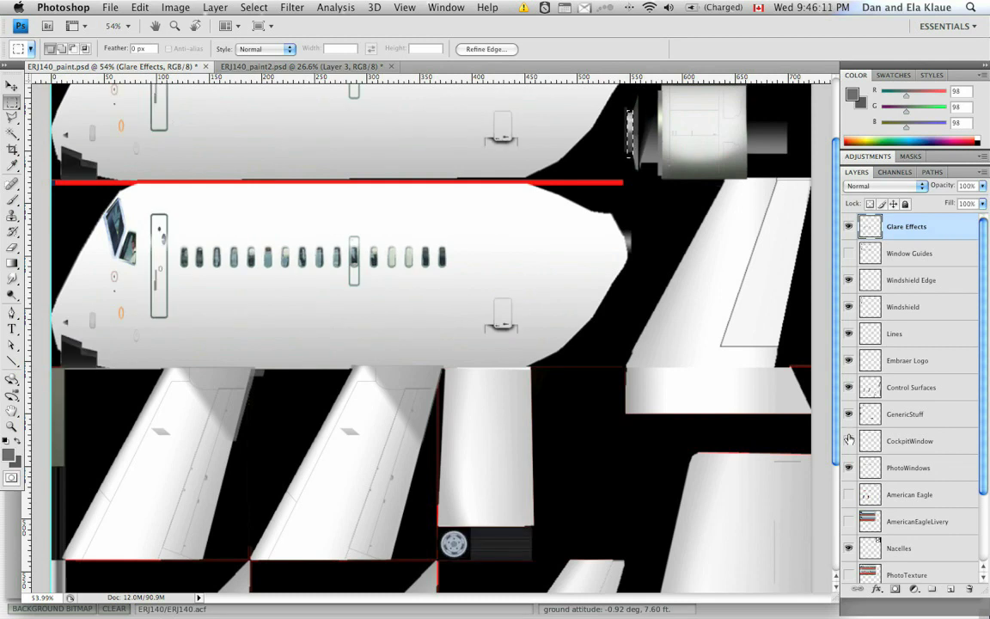
Step: Show the CockpitWindow layer again and toggle the PhotoWindows layer's visibility to examine the passenger window photos up close
click(849, 439)
click(848, 439)
click(849, 464)
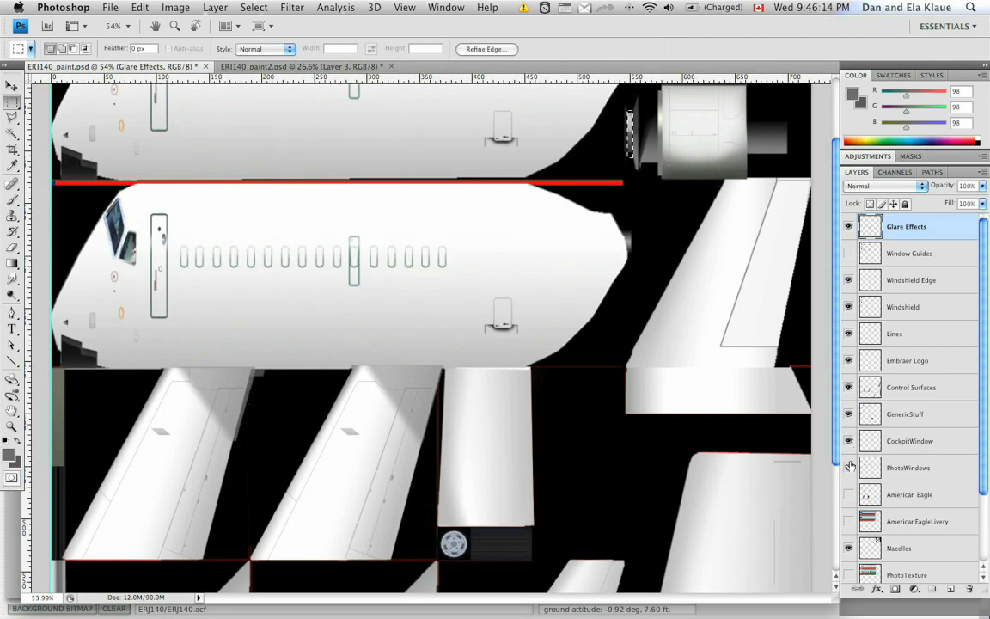
click(849, 464)
scroll(703, 279, up, 4)
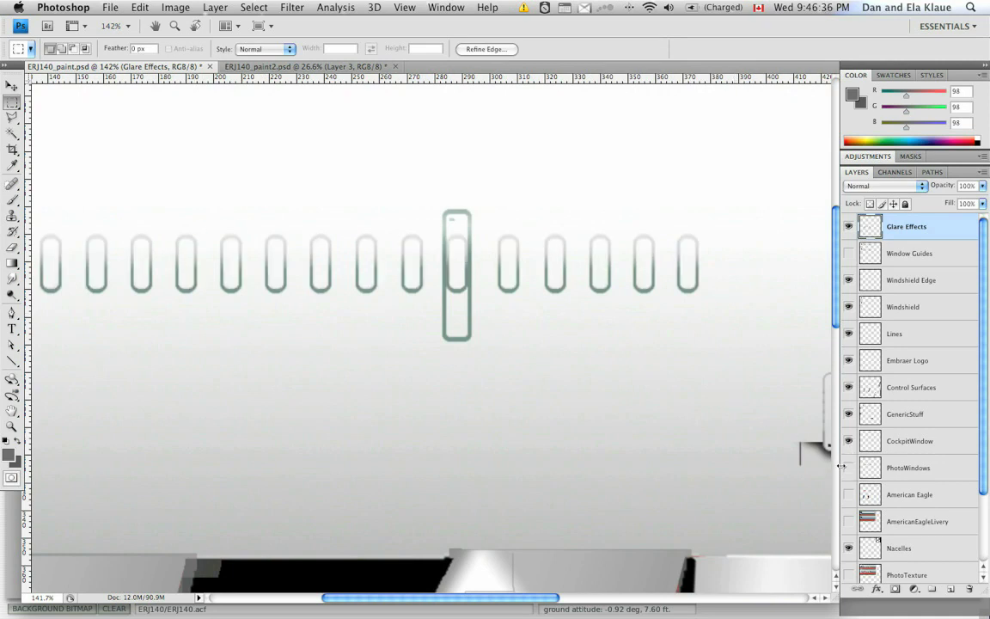
click(849, 468)
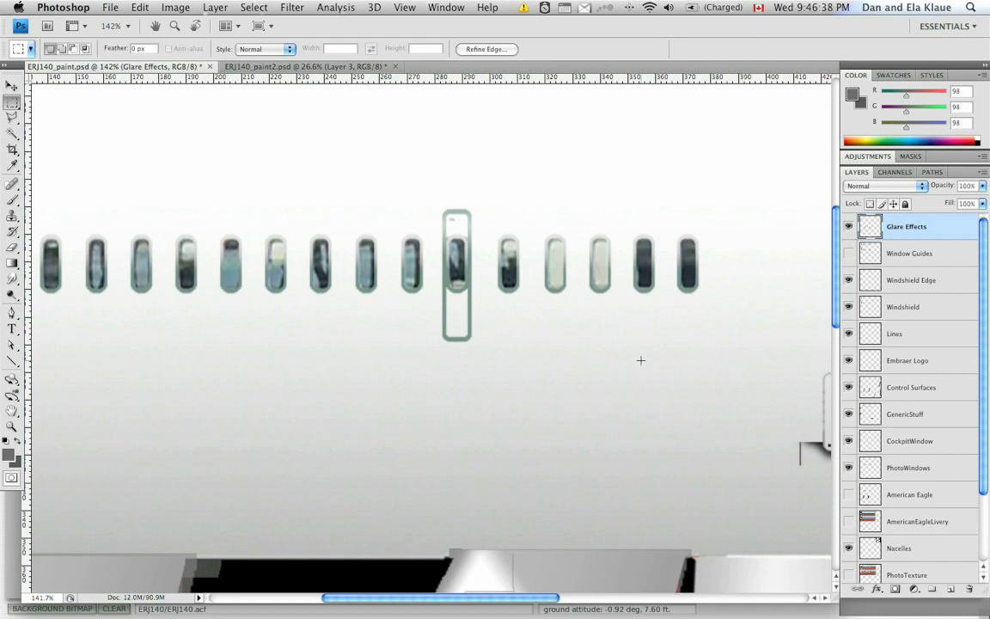
Step: Show the American Eagle layer and examine its fuselage lettering, registration and tail logo
scroll(641, 360, down, 2)
scroll(870, 507, down, 1)
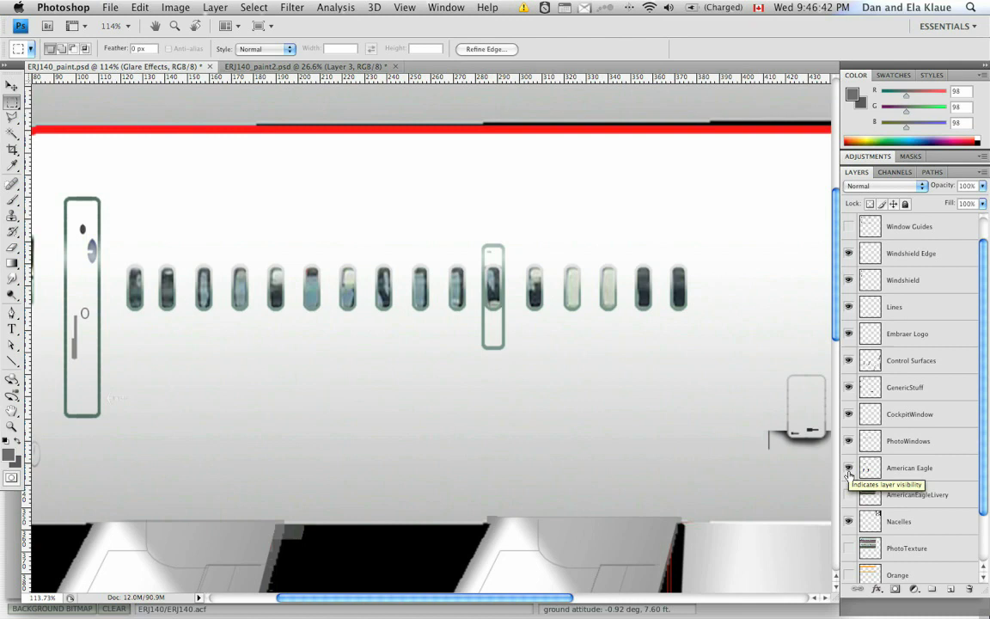
click(849, 468)
scroll(628, 376, down, 1)
scroll(632, 381, down, 3)
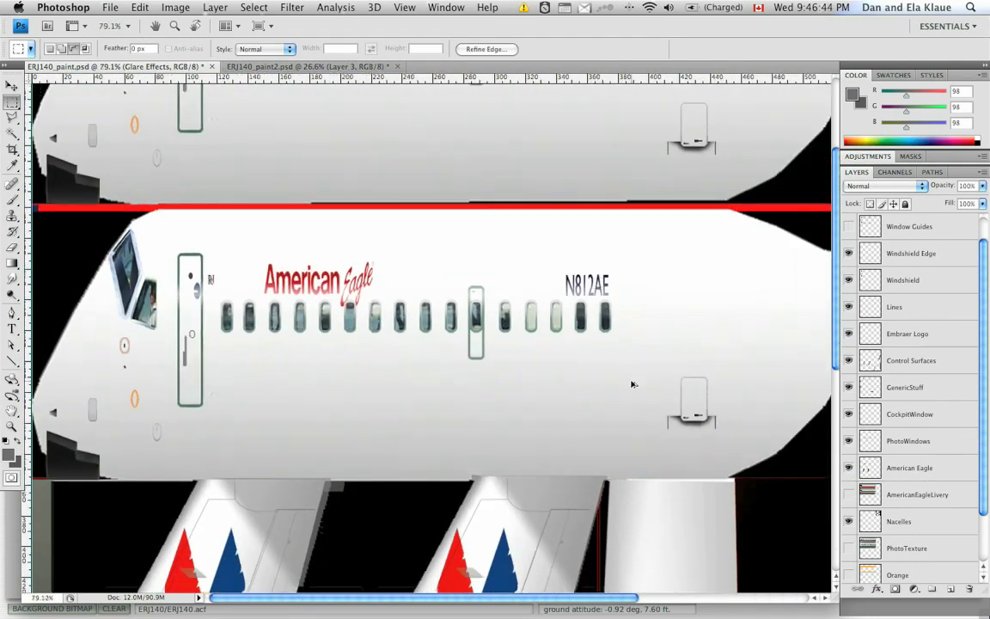
scroll(199, 284, up, 3)
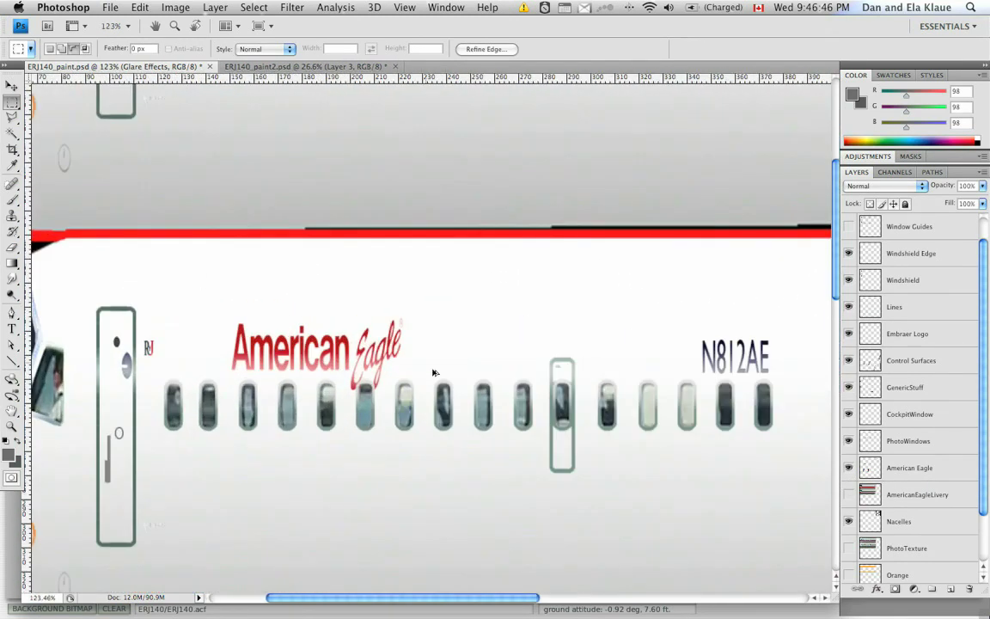
scroll(393, 335, down, 4)
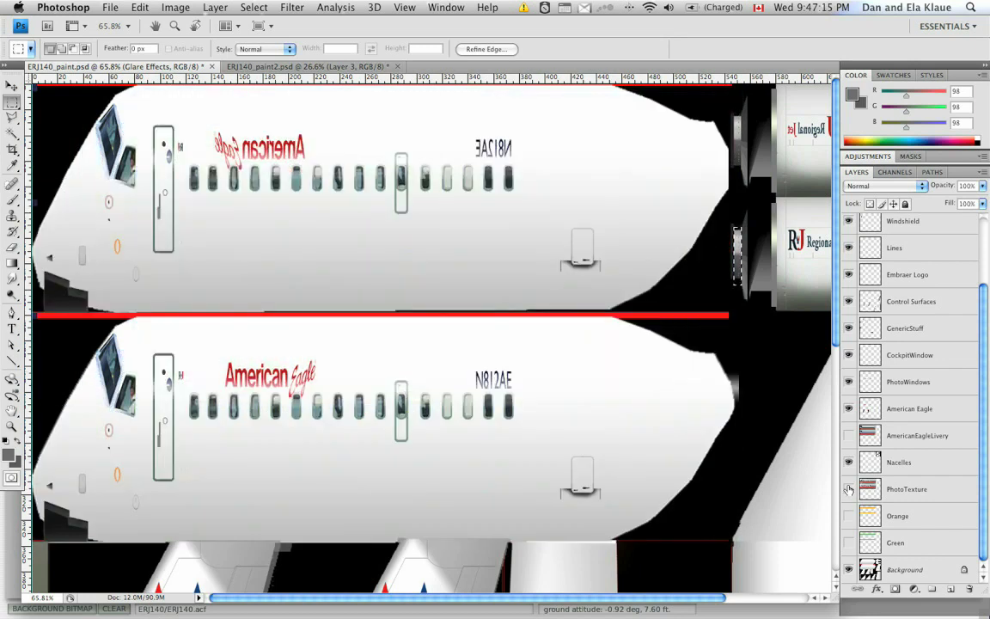
Step: Check the PhotoTexture layer's visibility, show the AmericanEagleLivery layer, and compare the striped livery with the model in Plane-Maker
click(848, 489)
click(848, 436)
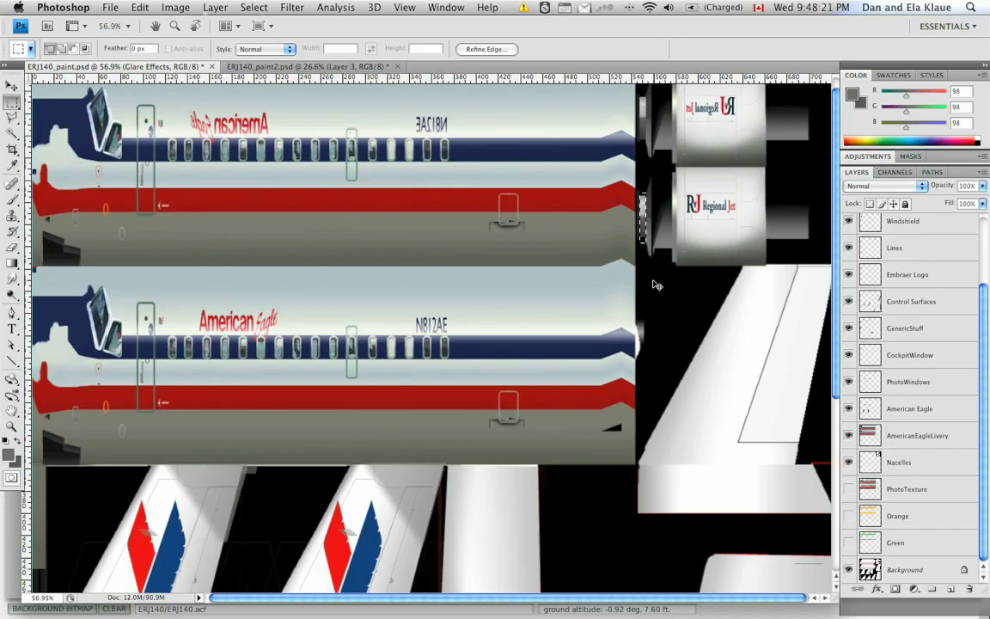
key(super+Tab)
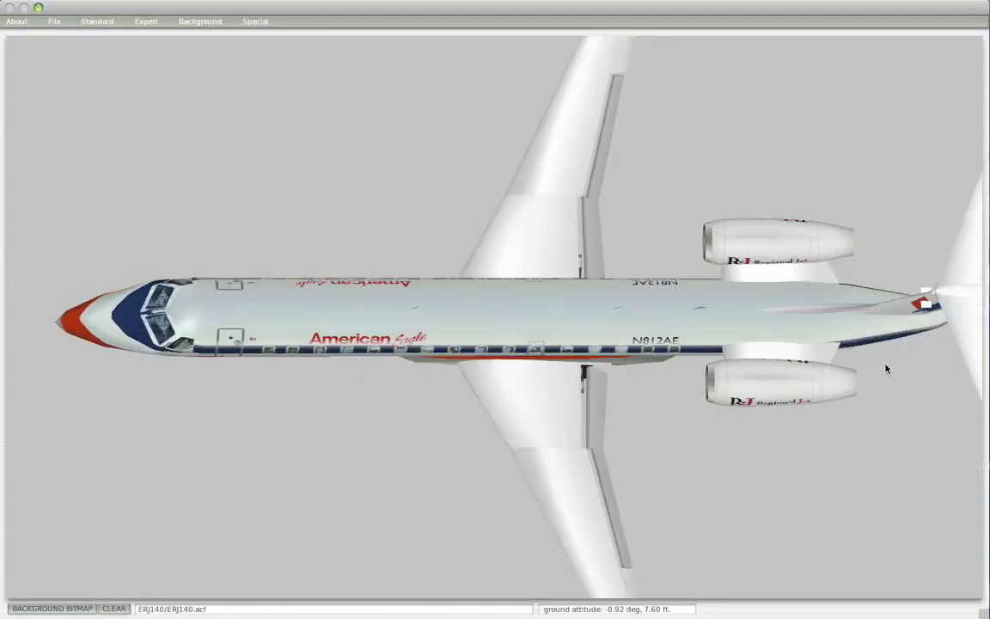
Step: Return to Photoshop and toggle the Nacelles layer's visibility, examining the shaded engine textures up close
key(super+Tab)
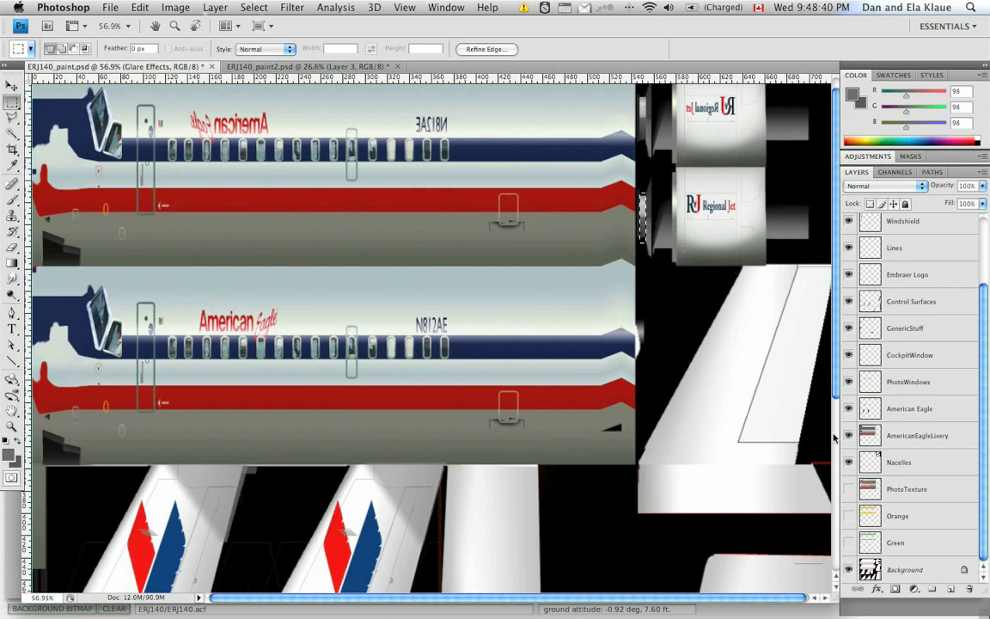
click(848, 464)
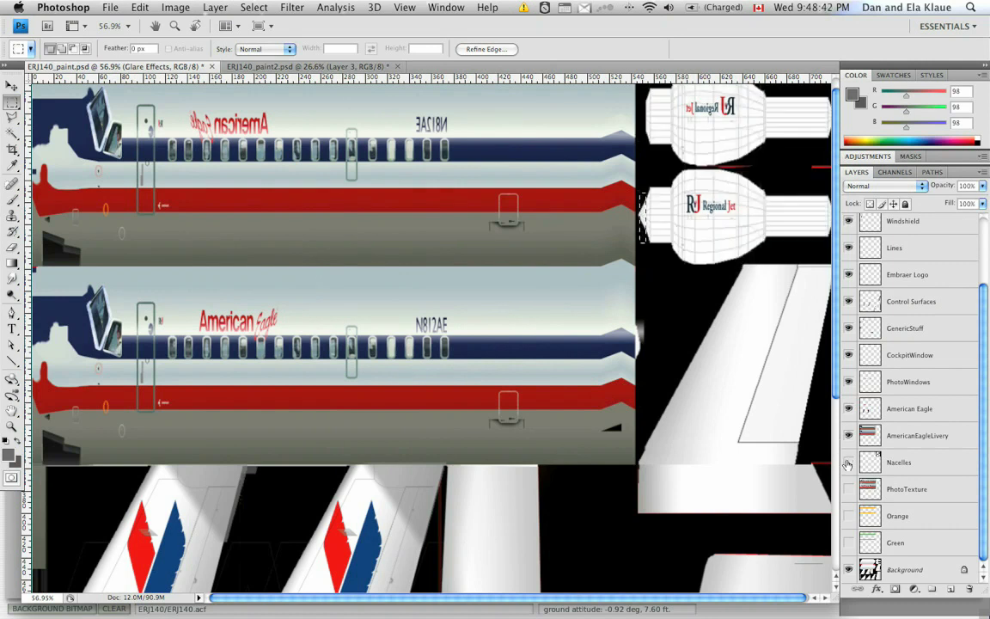
click(849, 464)
scroll(679, 196, up, 5)
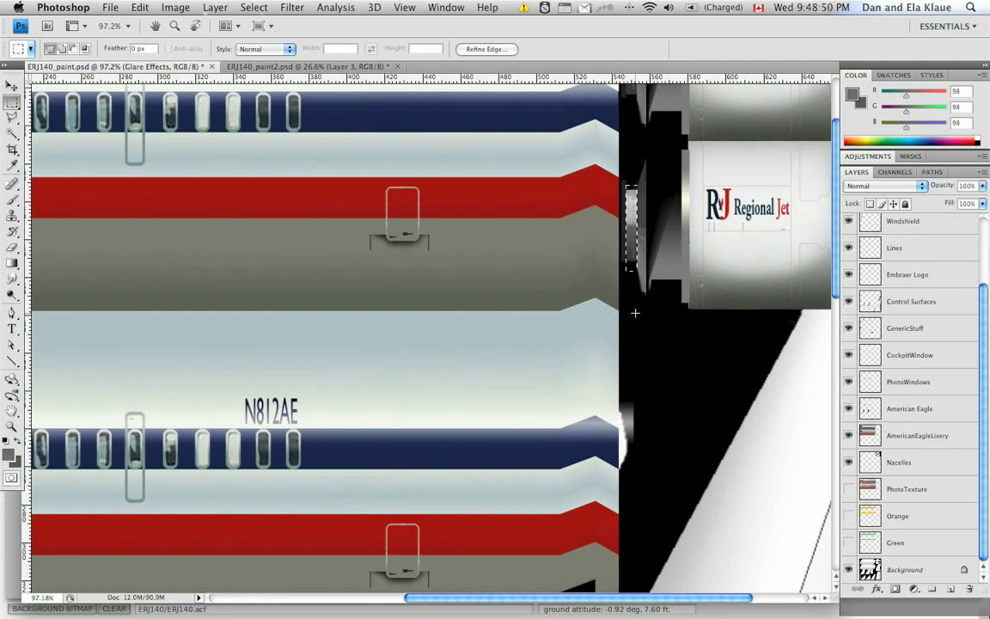
scroll(678, 197, up, 1)
scroll(679, 197, up, 5)
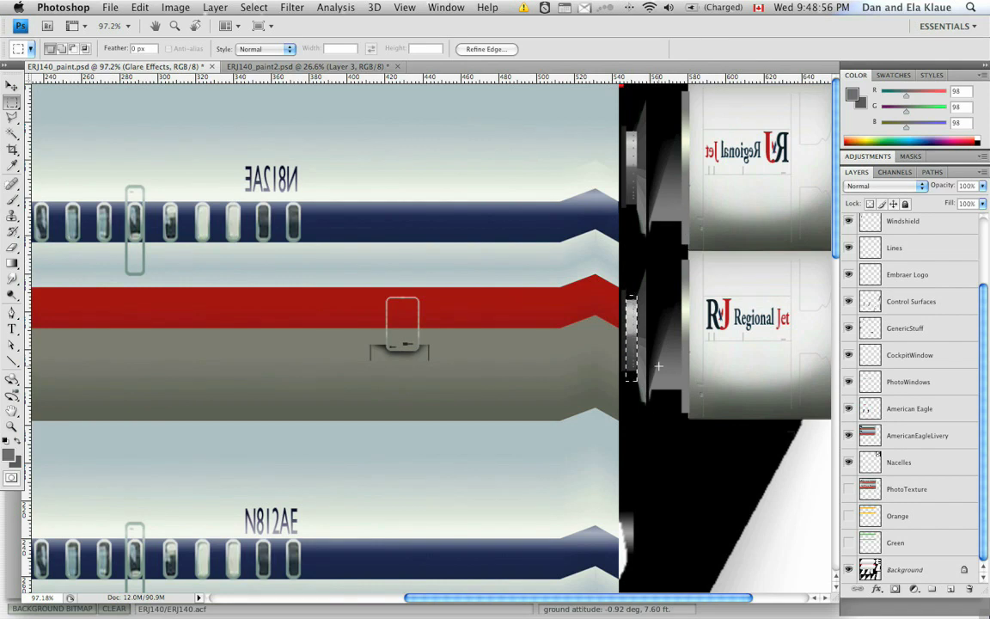
Step: Choose the Gradient tool with the angle gradient style
click(13, 261)
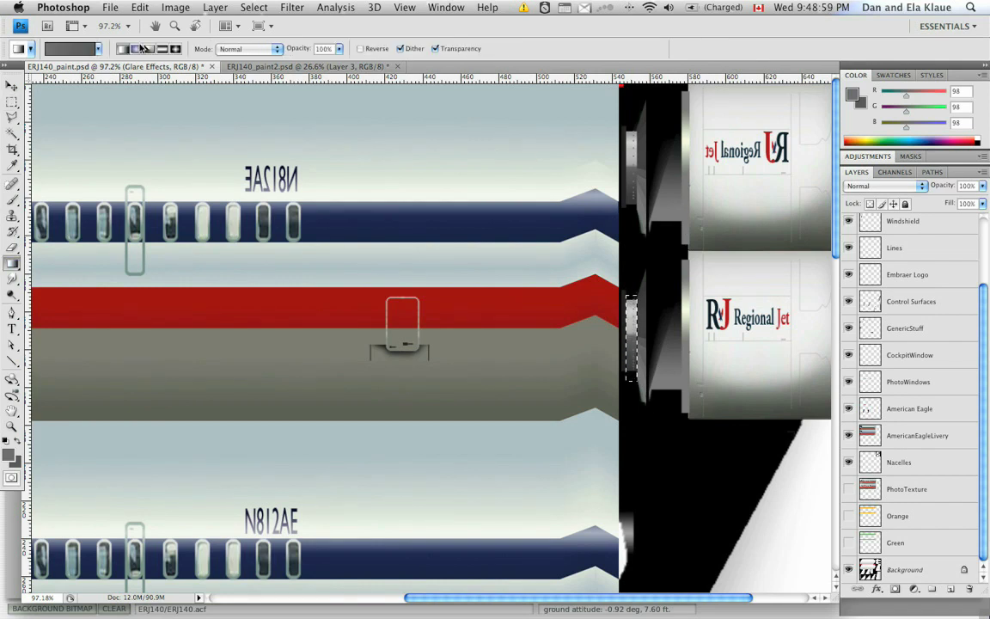
click(152, 51)
click(316, 51)
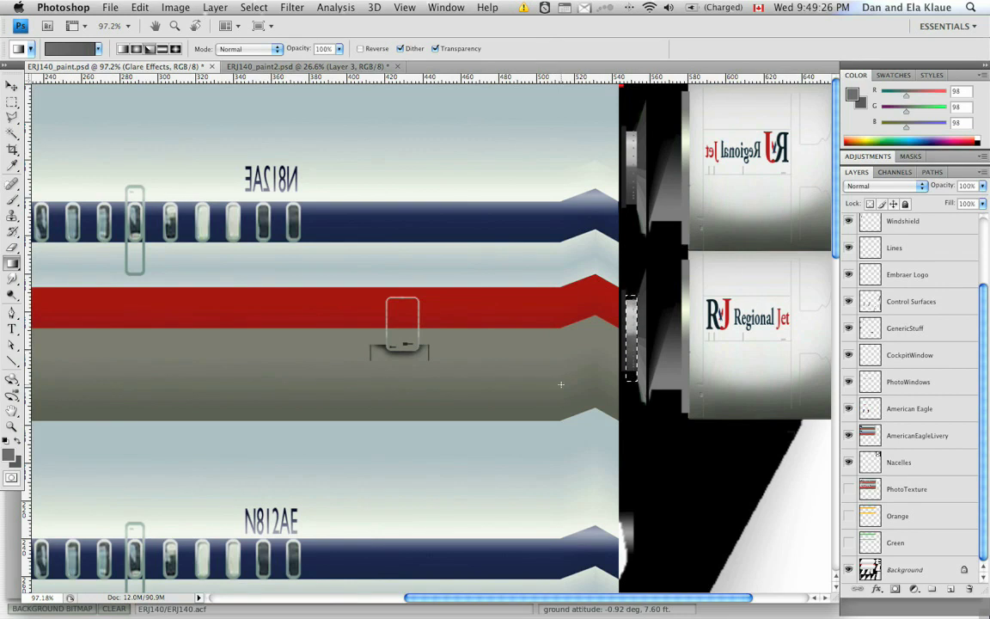
key(ctrl+z)
key(ctrl+z)
key(ctrl+z)
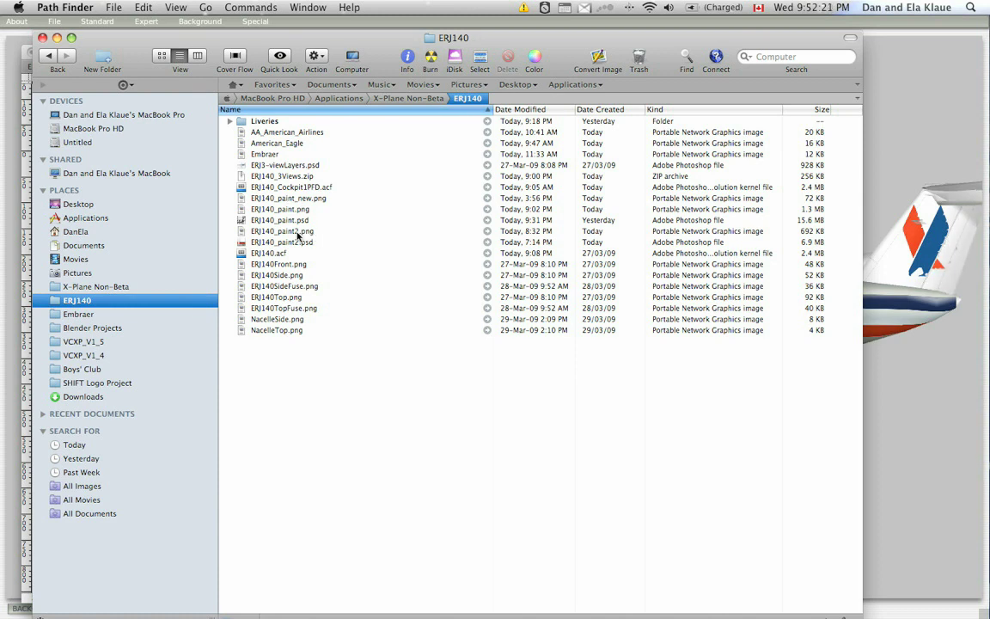
Step: Switch to Plane-Maker and examine the American Eagle livery and moving landing gear from the side and slightly below
key(super+Tab)
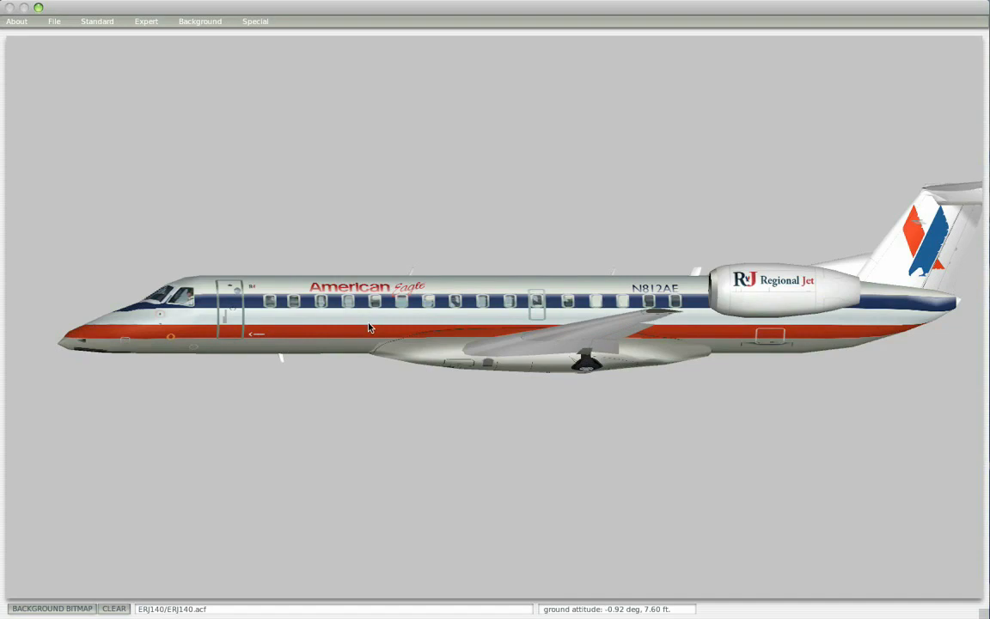
key(Down)
key(Up)
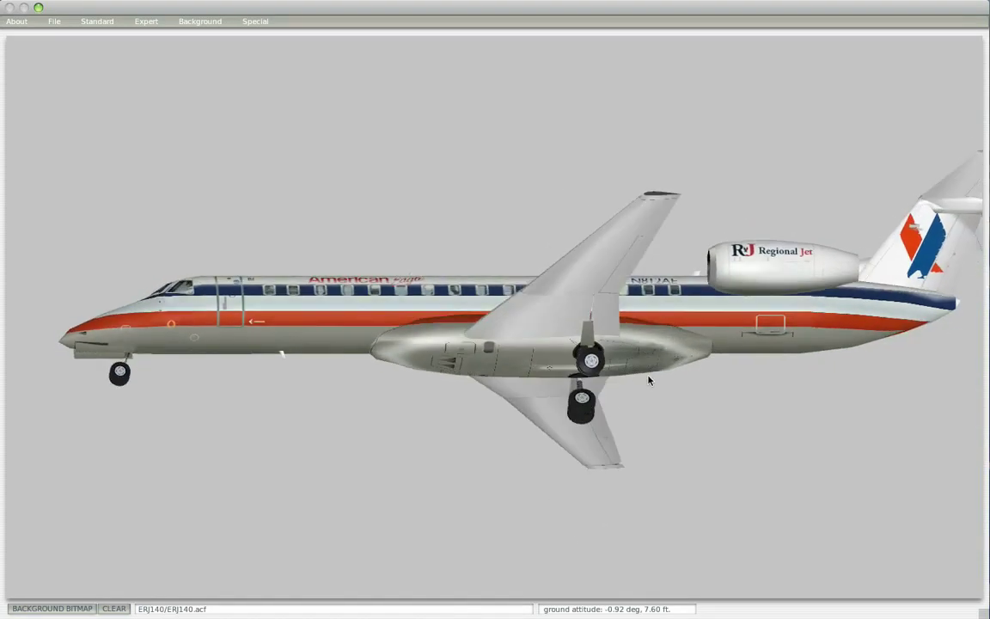
key(Up)
key(Down)
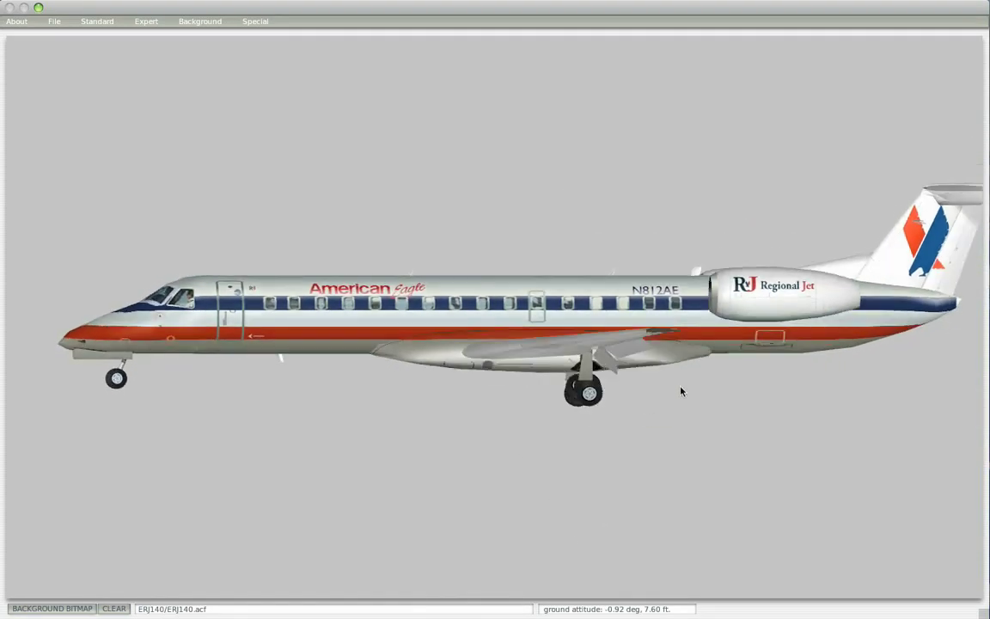
key(Down)
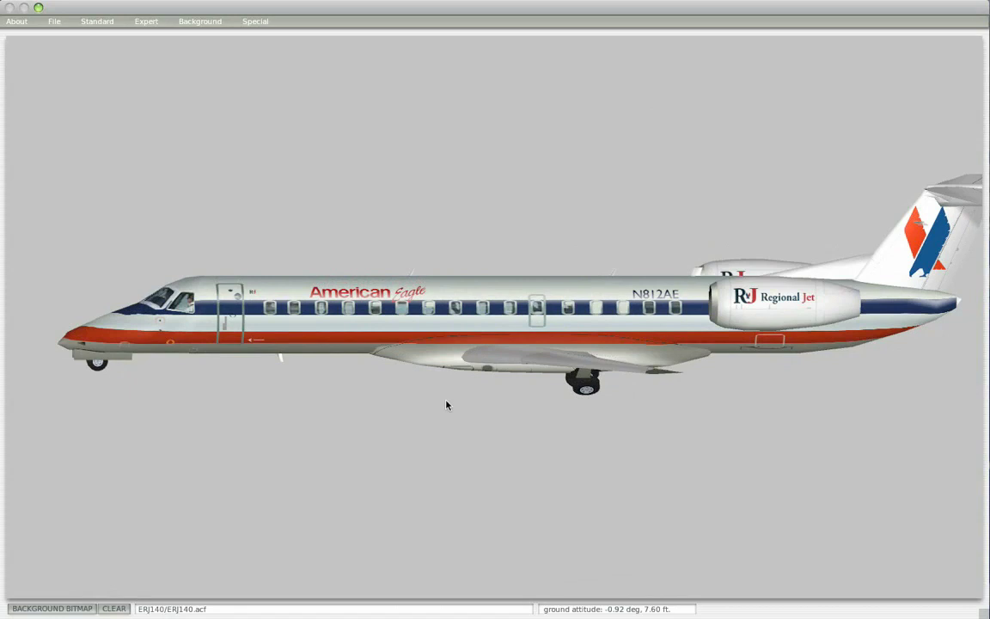
Step: Inspect the aircraft's underside, including the wheel wells and the belly fairing's panel details up close
drag(447, 405, 447, 303)
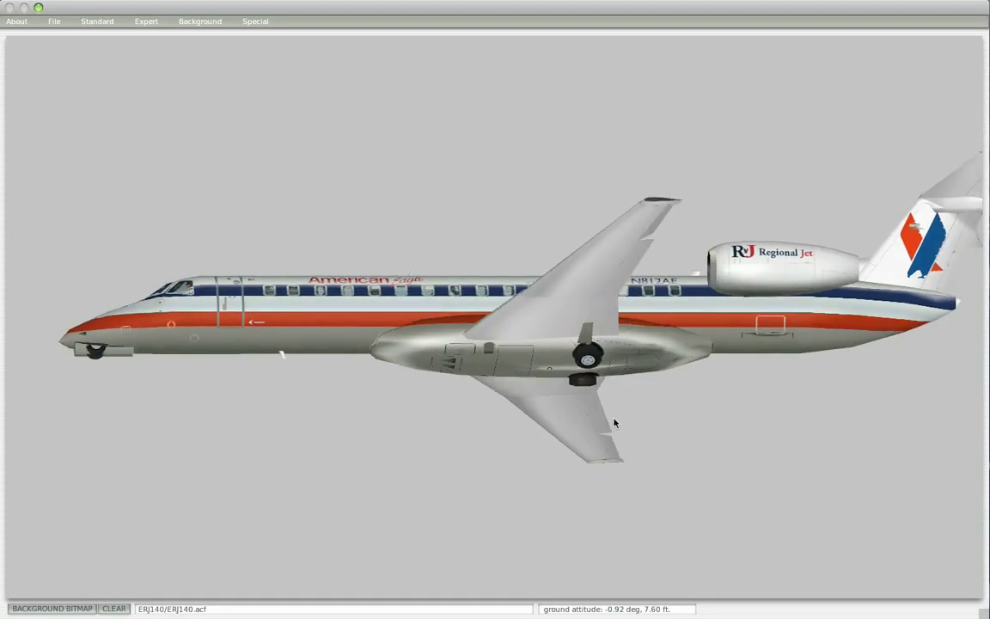
key(Down)
key(Up)
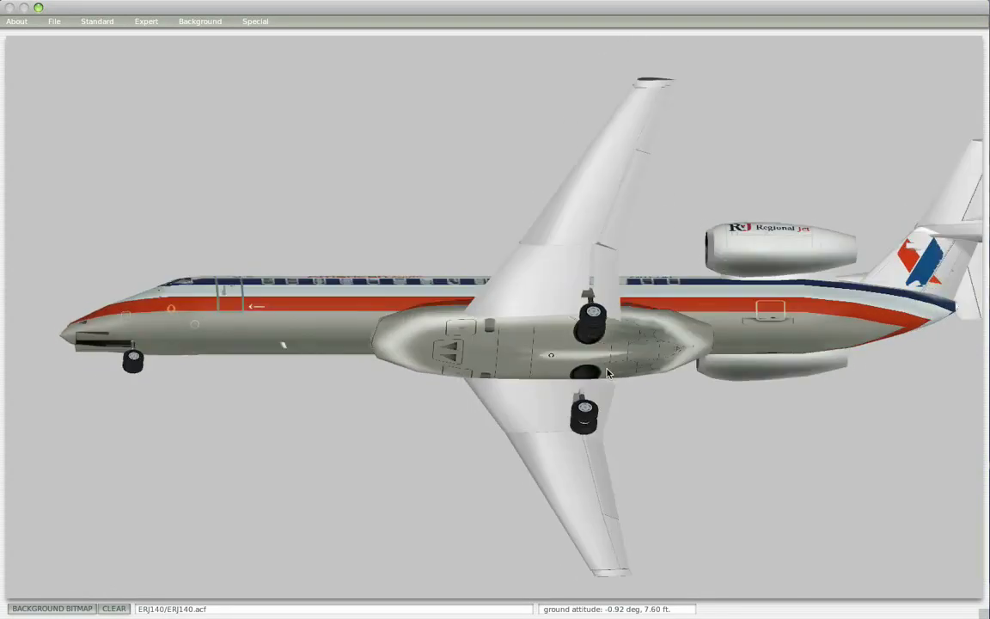
key(Up)
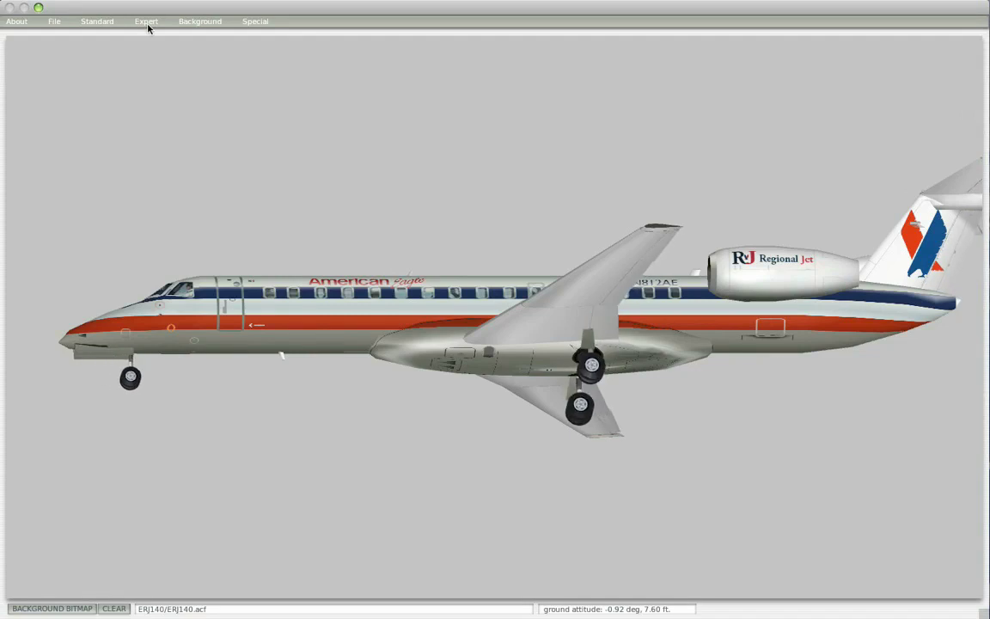
key(Down)
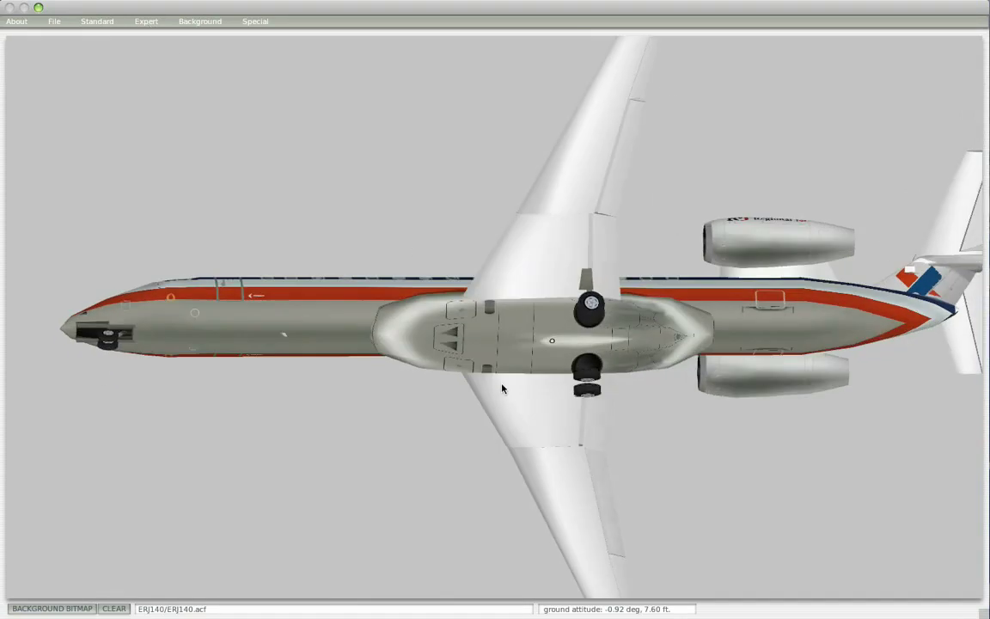
scroll(503, 389, up, 5)
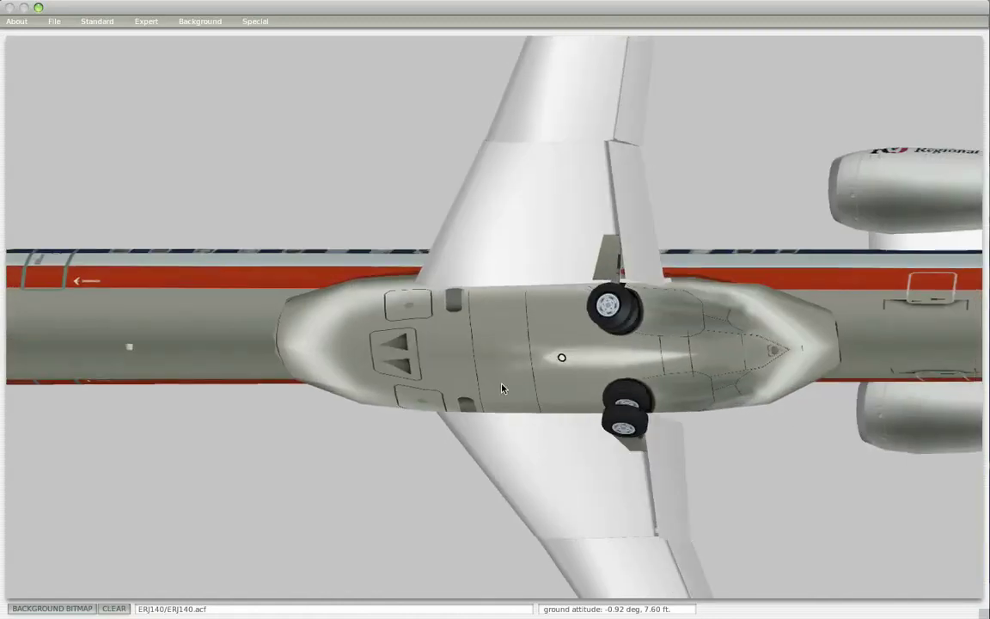
scroll(503, 389, up, 5)
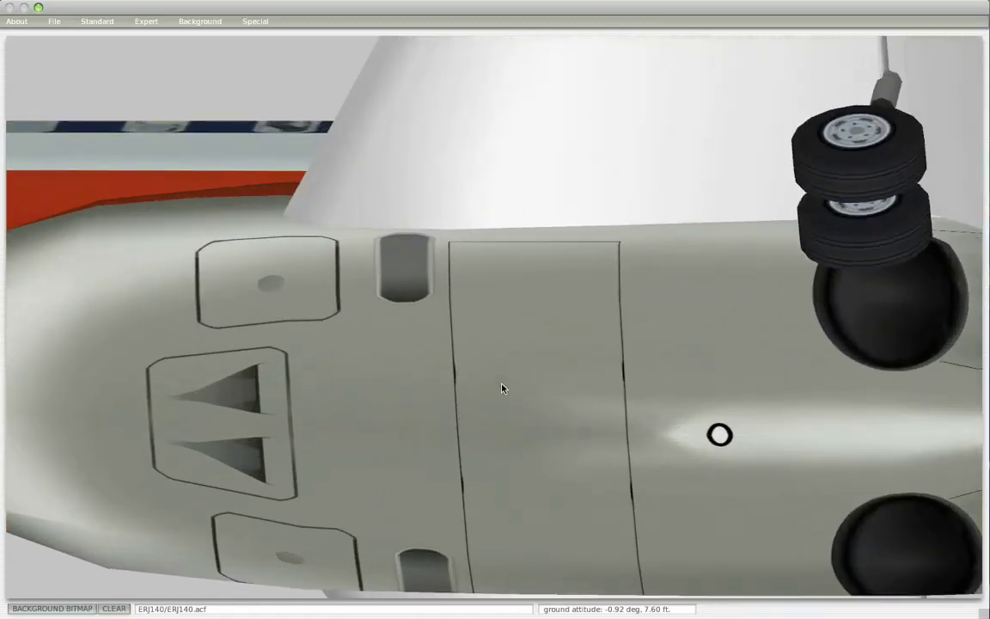
drag(503, 388, 148, 31)
Step: Open the Visual Texture Regions settings and review the regions for the wings, miscellaneous wings and engine pylons
key(minus)
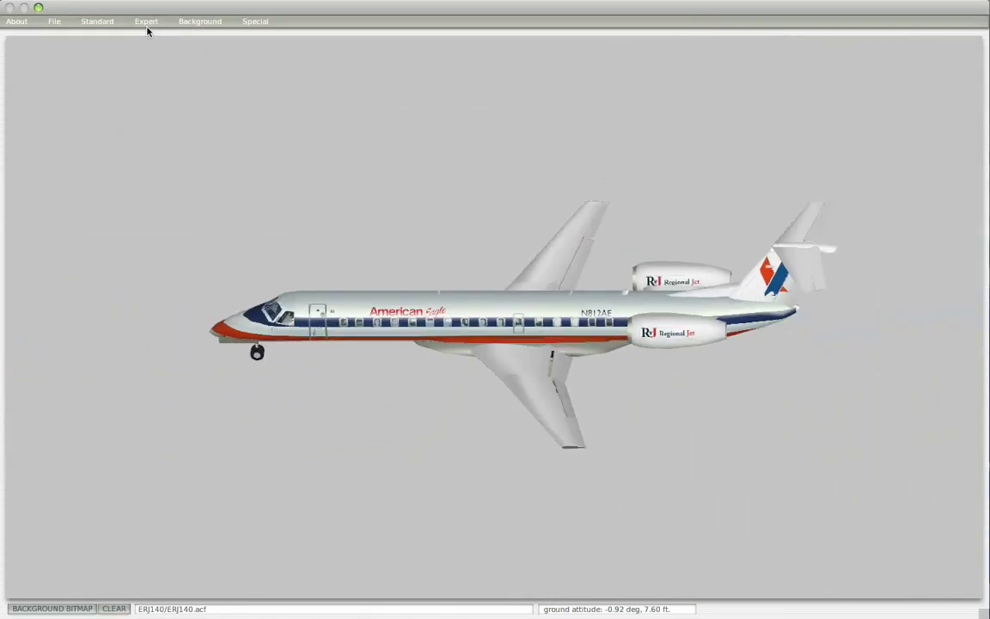
key(Down)
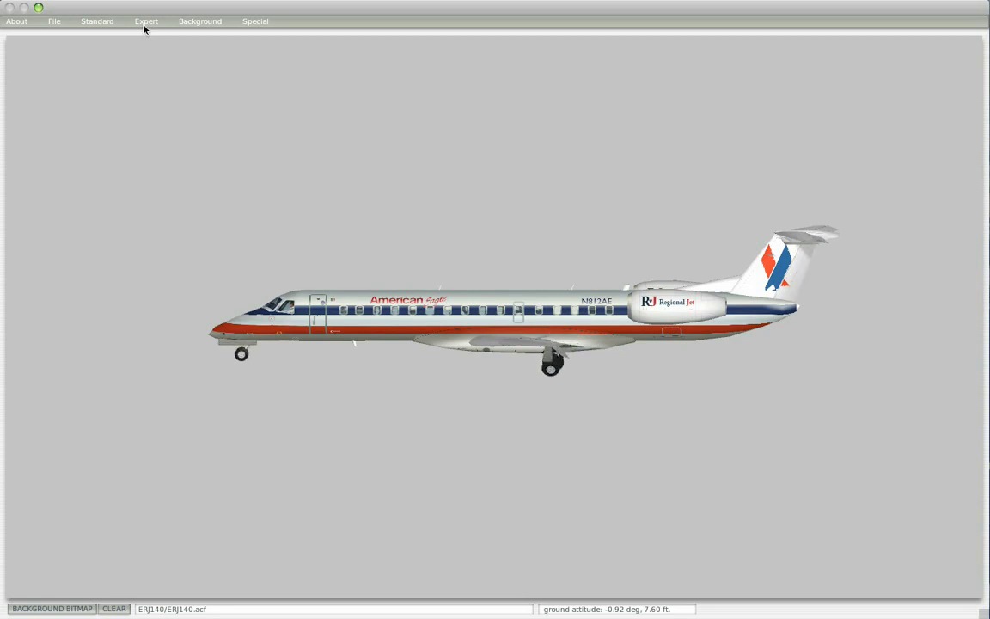
click(143, 26)
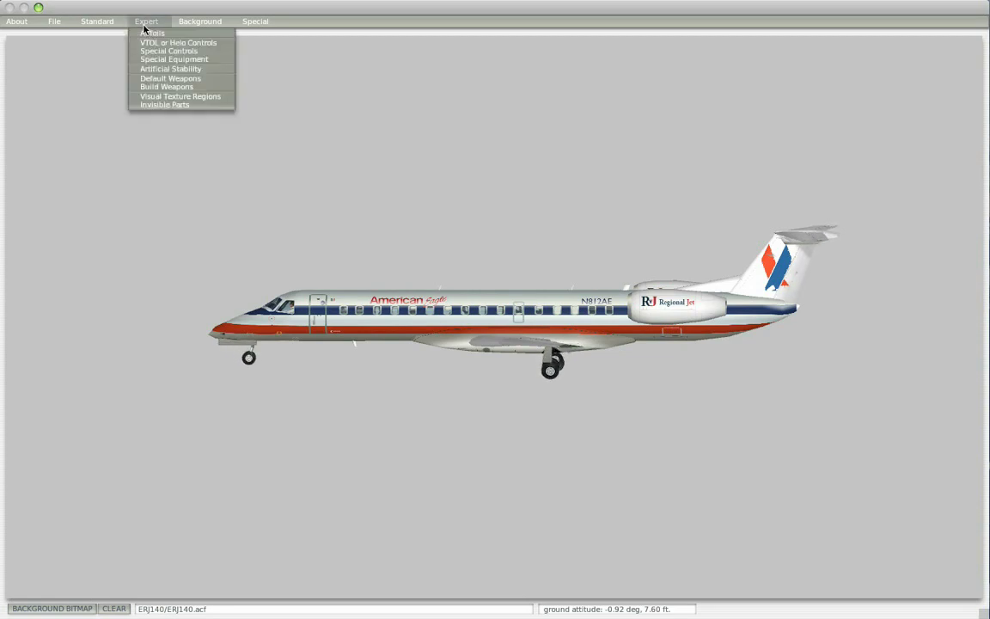
click(172, 97)
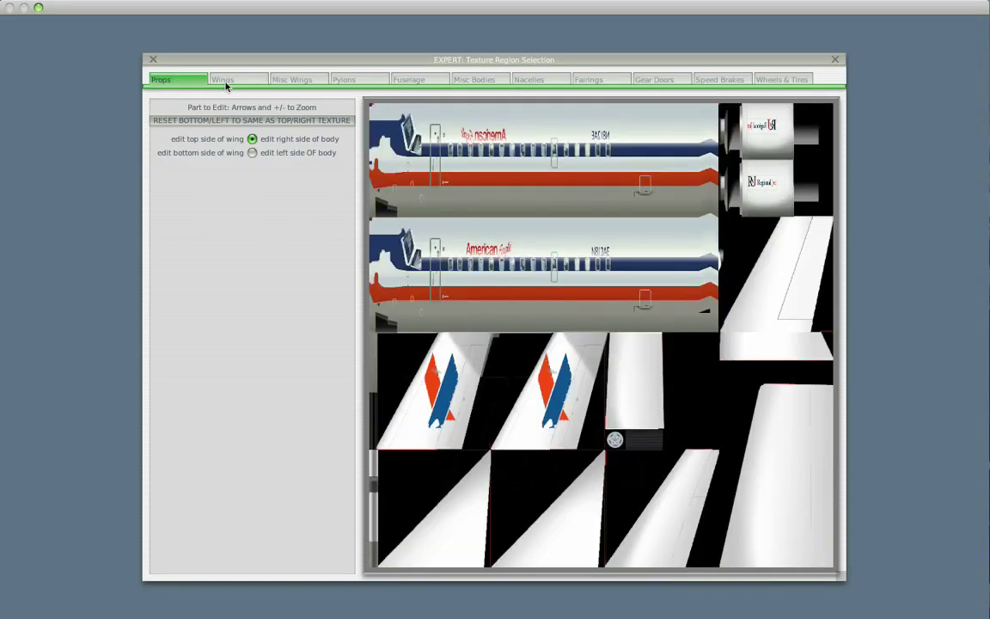
click(226, 81)
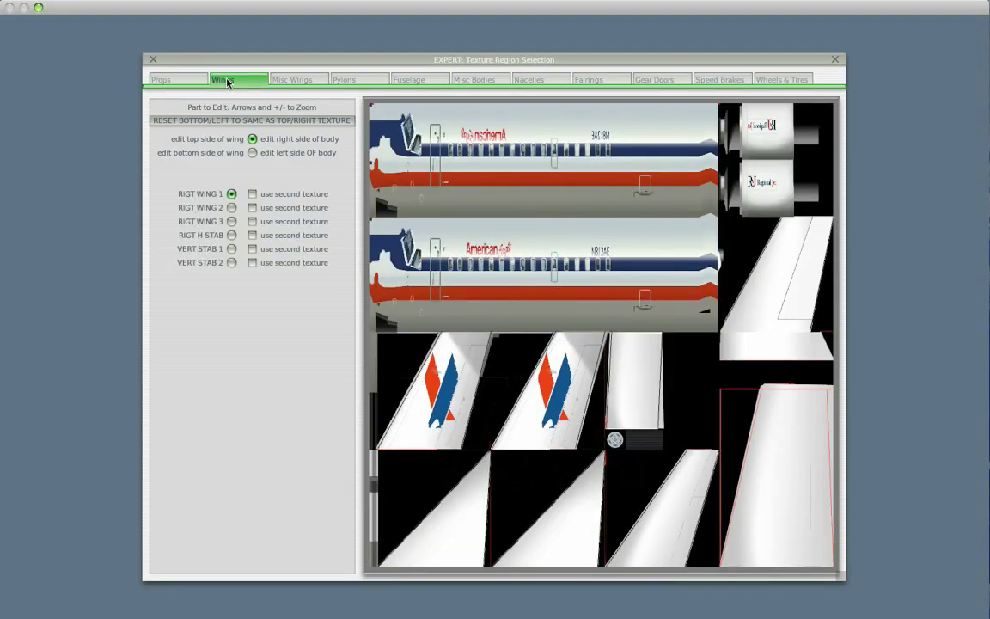
click(292, 81)
click(347, 82)
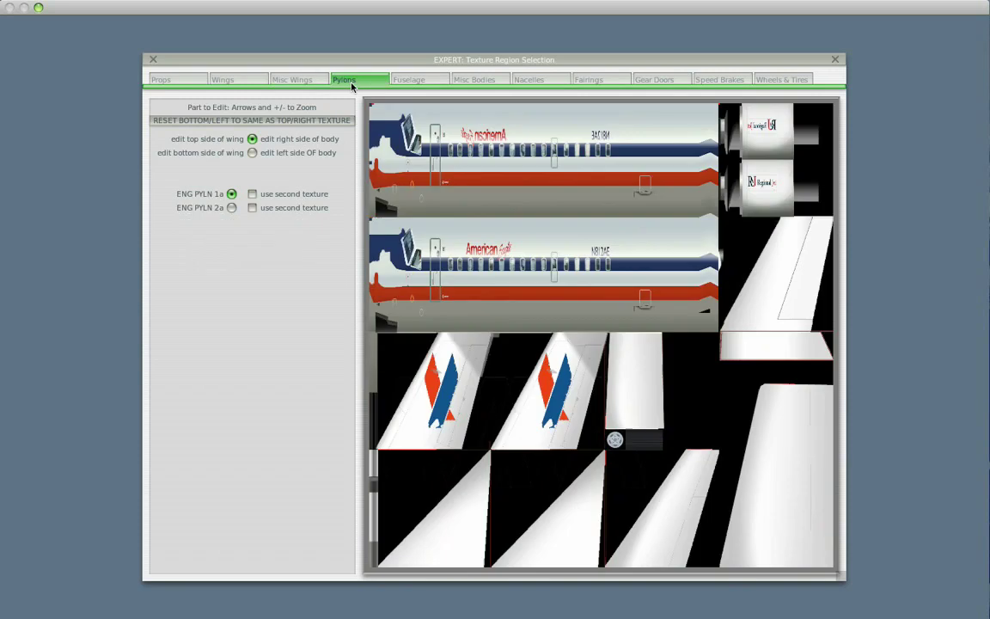
Step: Compare the fuselage and pylon texture regions with the miscellaneous bodies' belly fairing region on the second texture
click(409, 80)
click(478, 81)
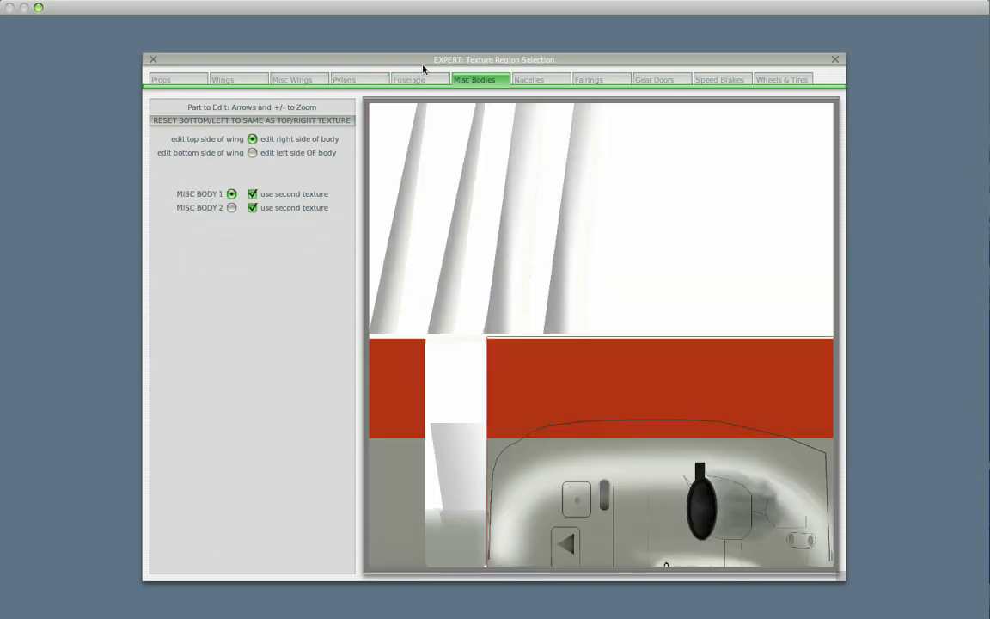
click(411, 81)
click(369, 81)
click(464, 82)
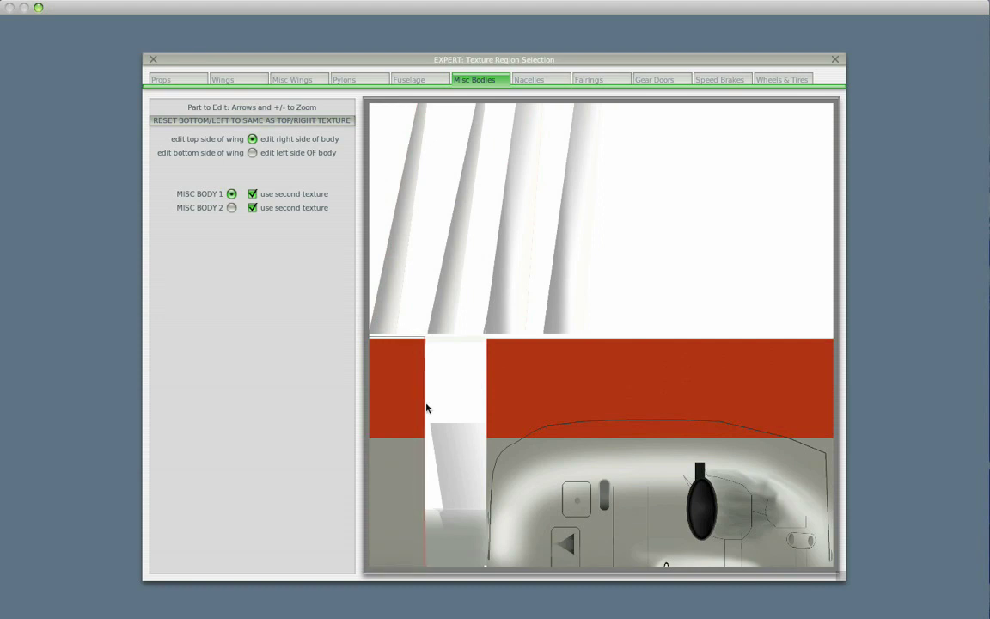
drag(428, 405, 849, 520)
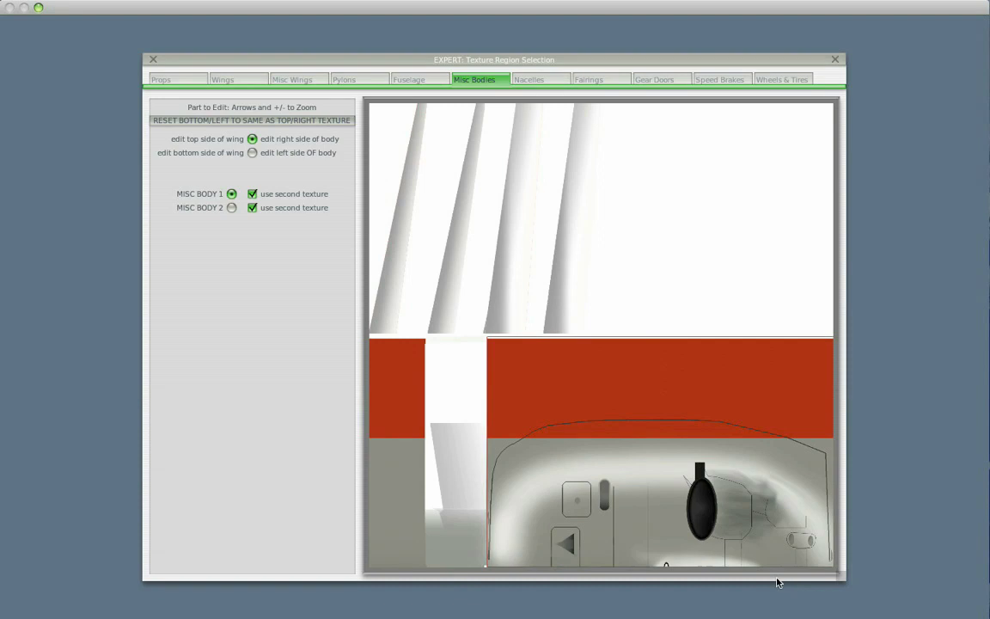
Step: Close the texture regions, preview the aircraft with night textures from above and the side, and return to day textures
click(528, 79)
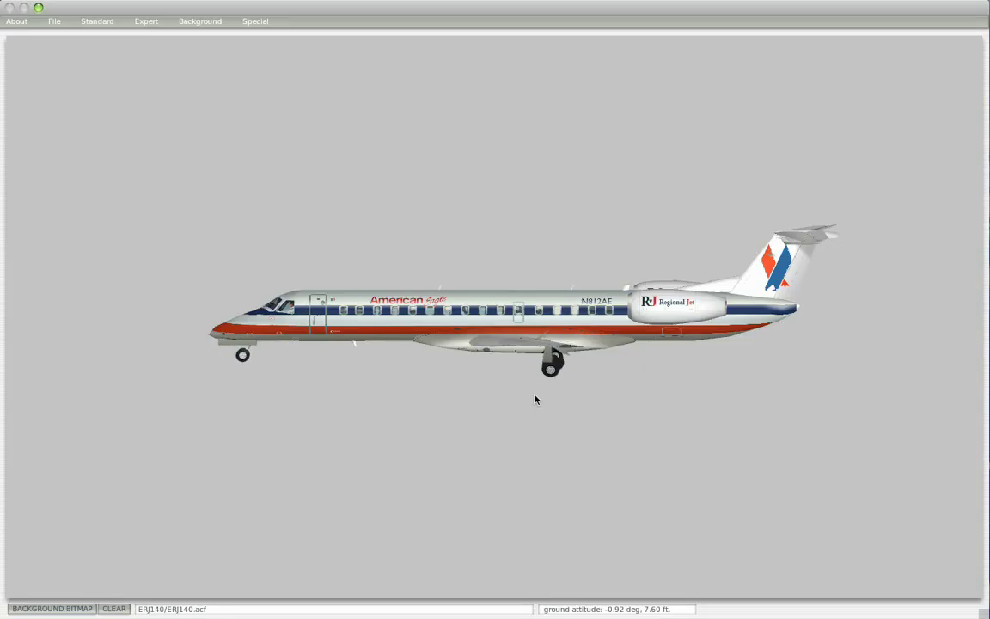
mouse_move(646, 356)
mouse_down()
mouse_move(642, 308)
mouse_move(637, 368)
mouse_up()
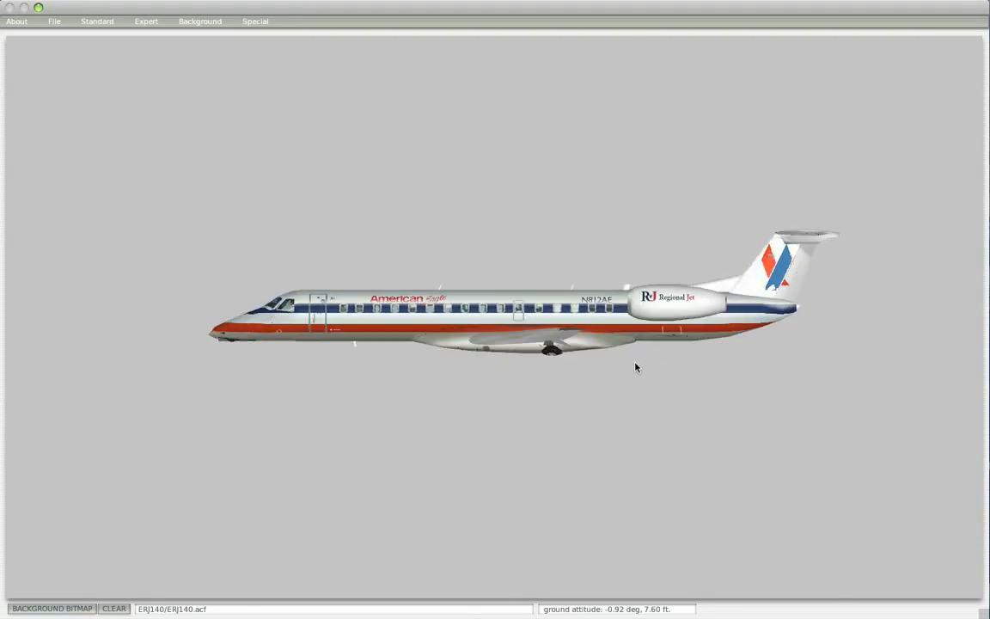
click(244, 22)
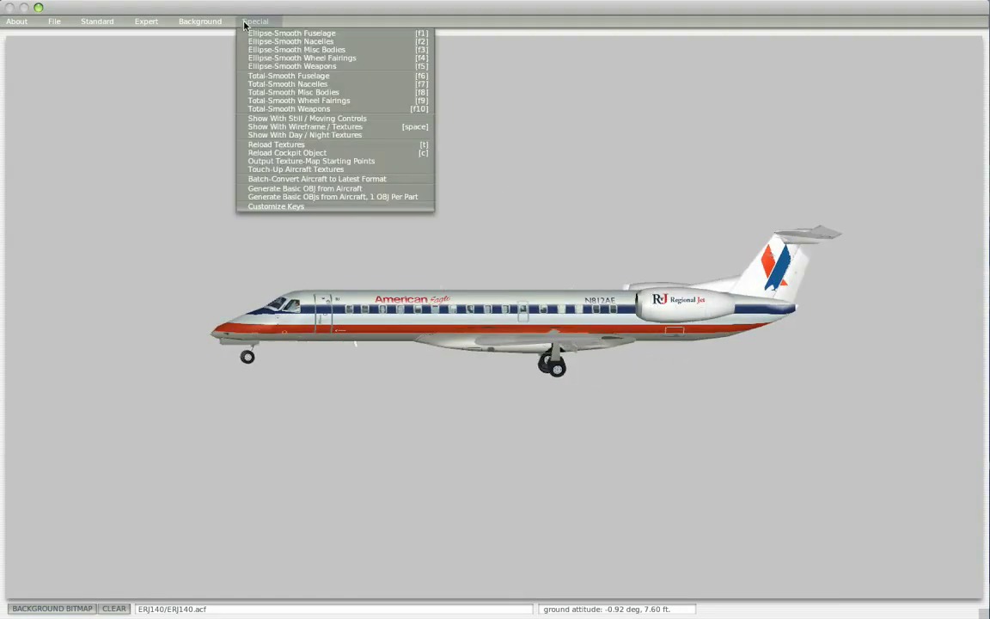
click(342, 138)
key(Up)
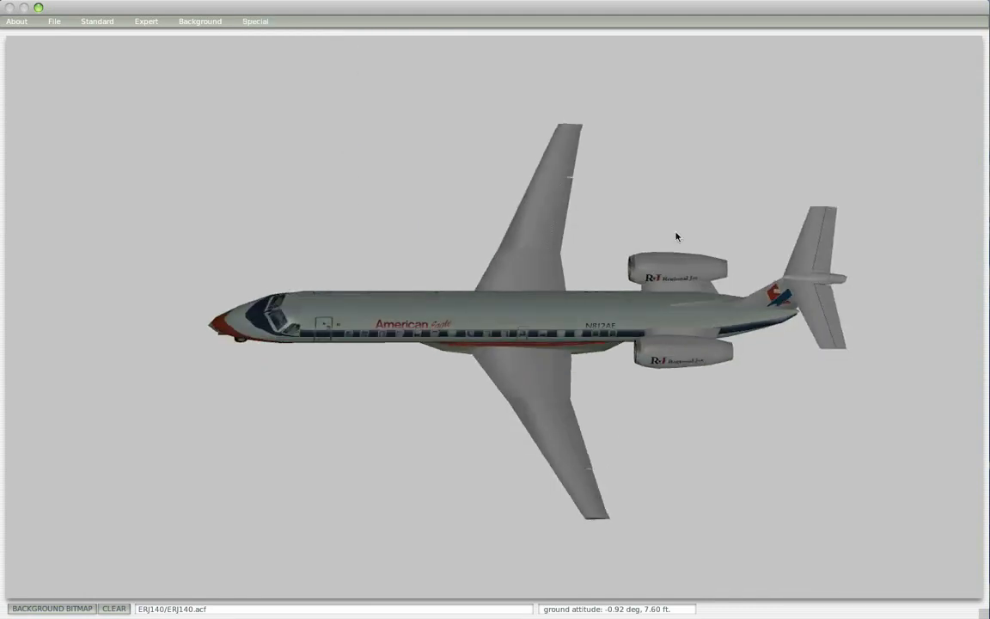
key(Down)
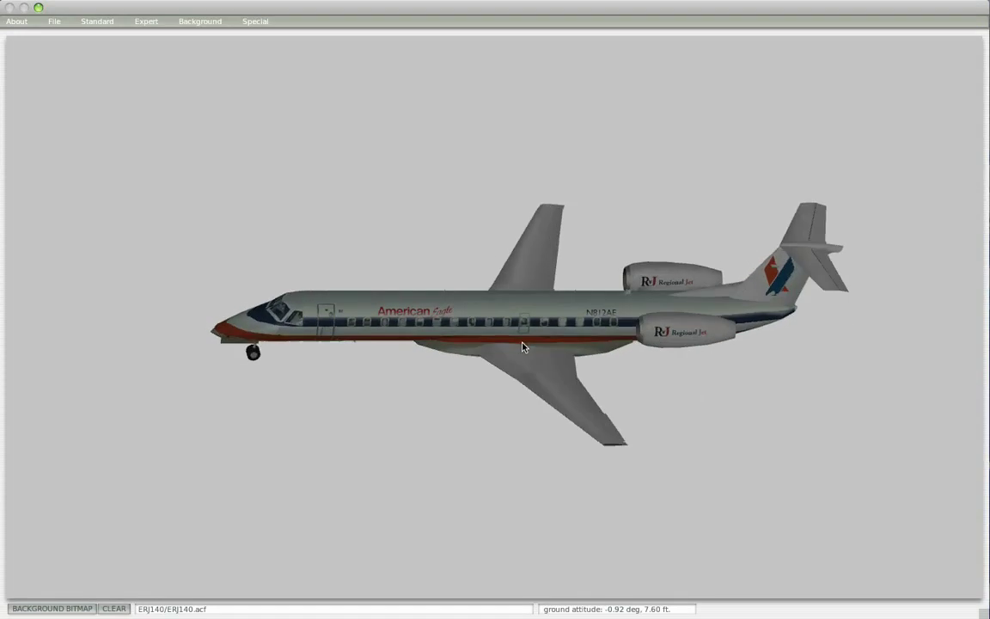
click(256, 21)
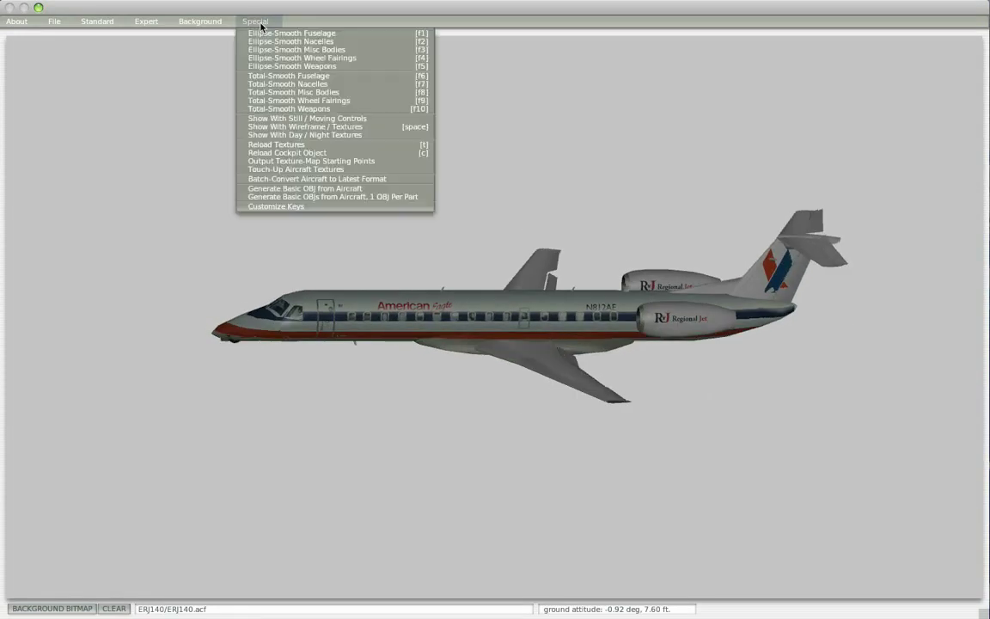
click(303, 137)
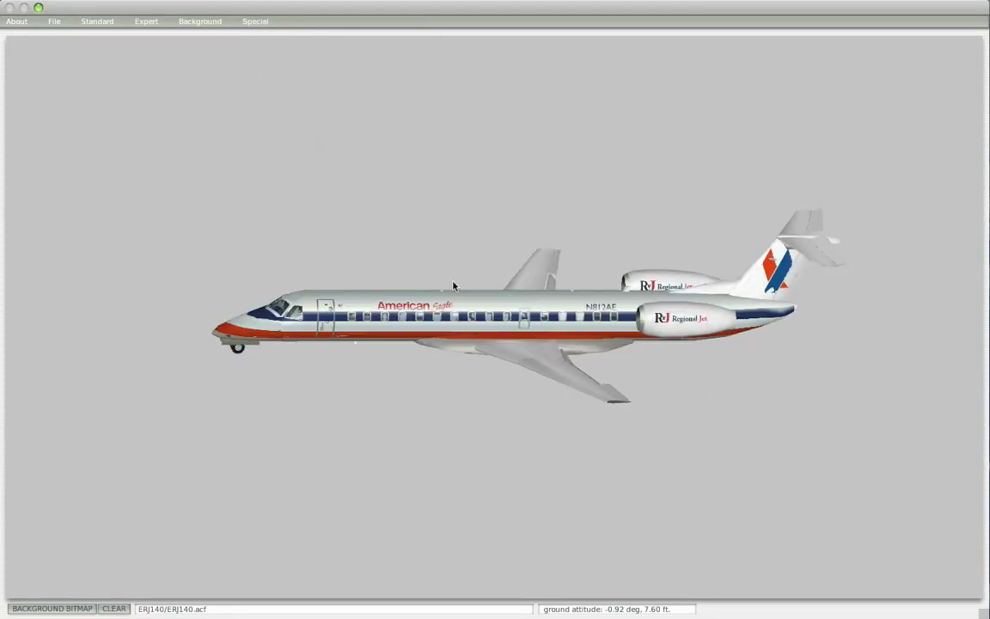
Step: Switch to Photoshop and add a new layer above Glare Effects in ERJ140_paint.psd
key(super+Tab)
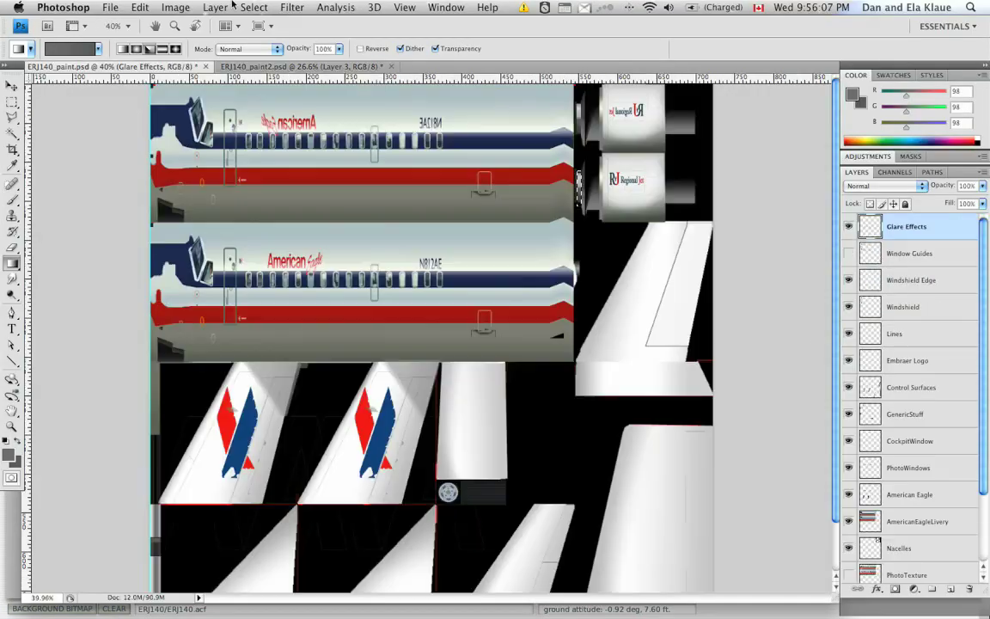
click(215, 7)
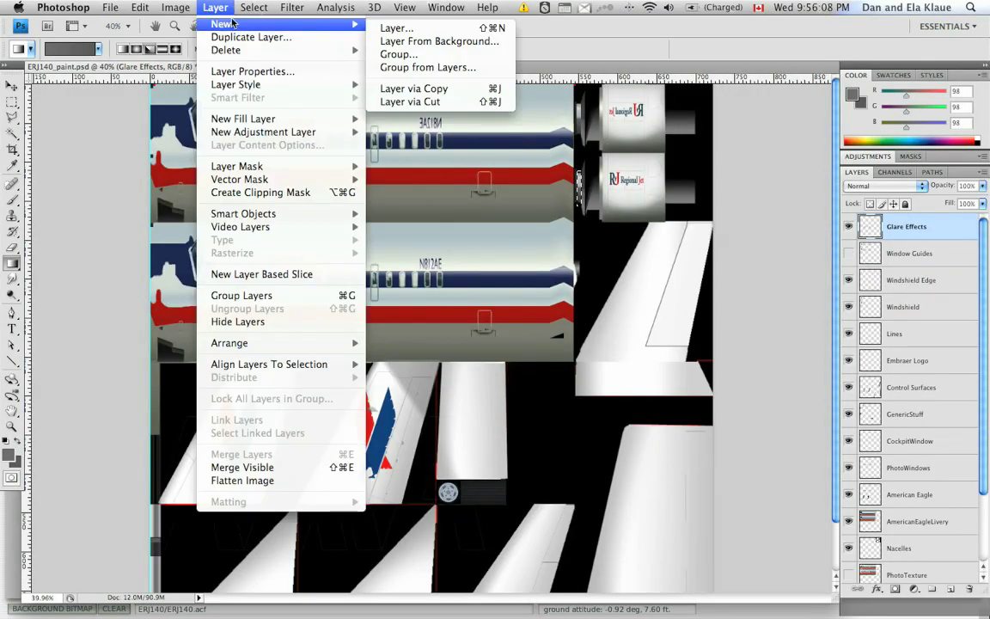
key(super+shift+n)
key(Return)
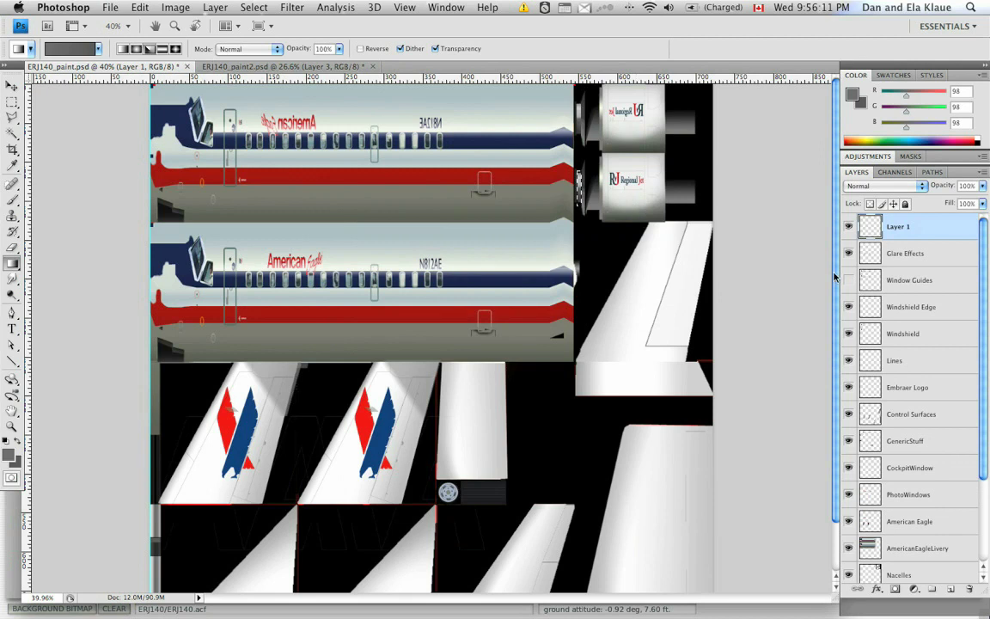
Step: Set the foreground colour to black (000000) and fill the entire new layer with it
drag(13, 263, 45, 275)
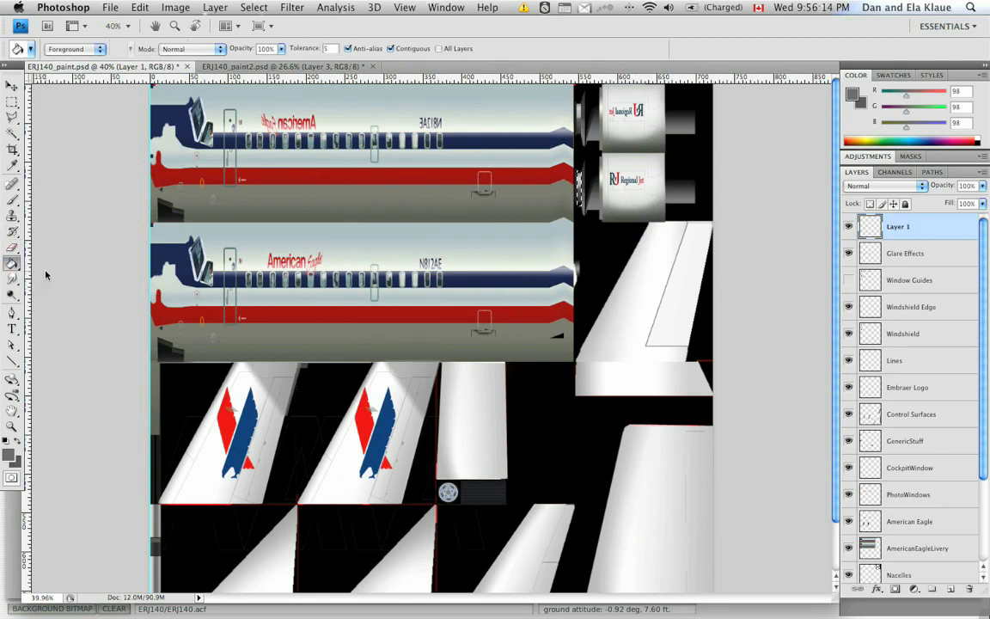
click(9, 454)
drag(367, 251, 248, 386)
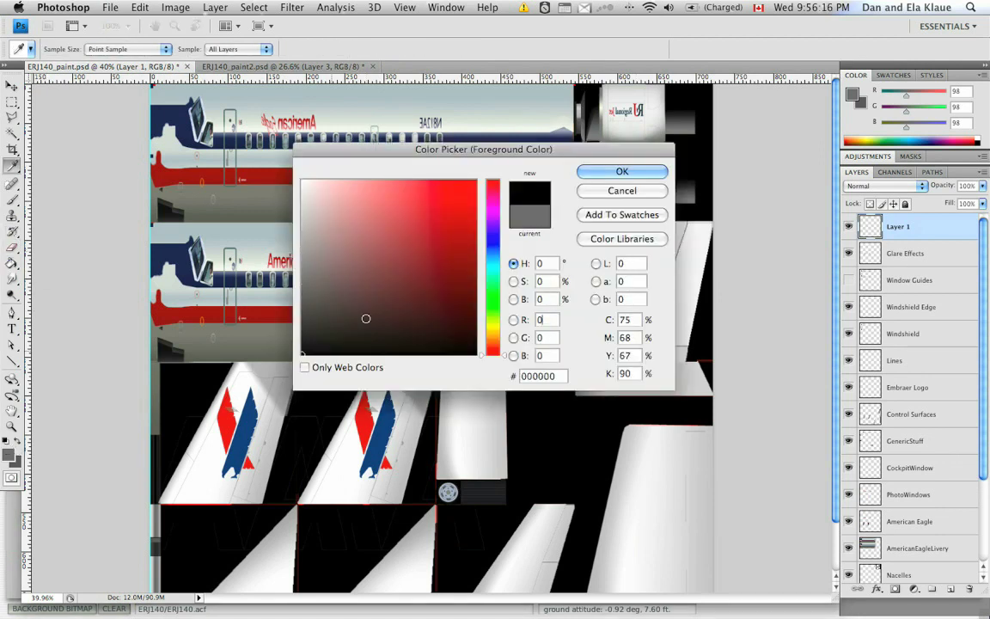
click(602, 171)
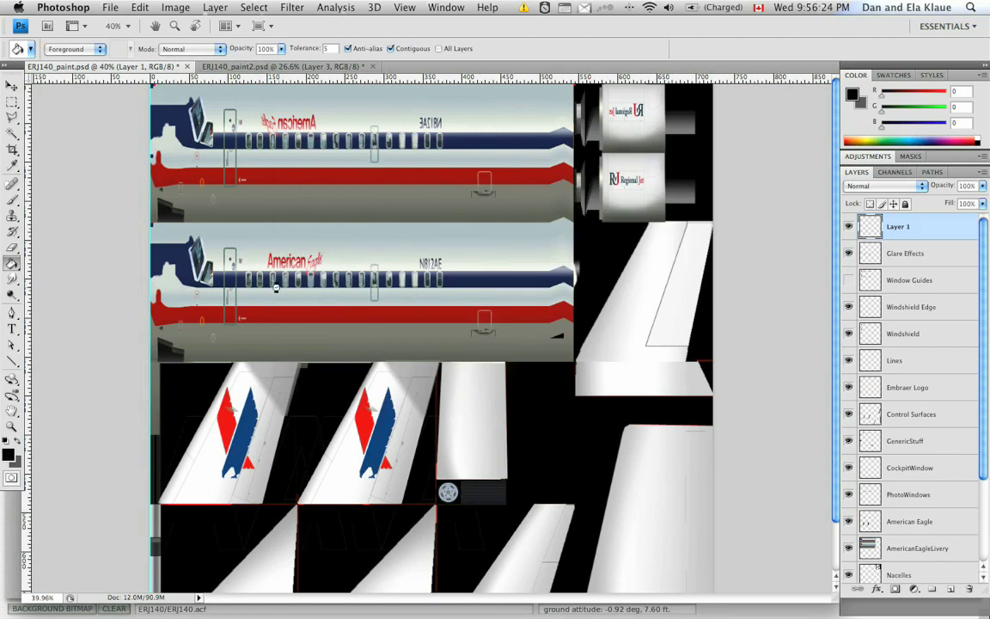
click(449, 357)
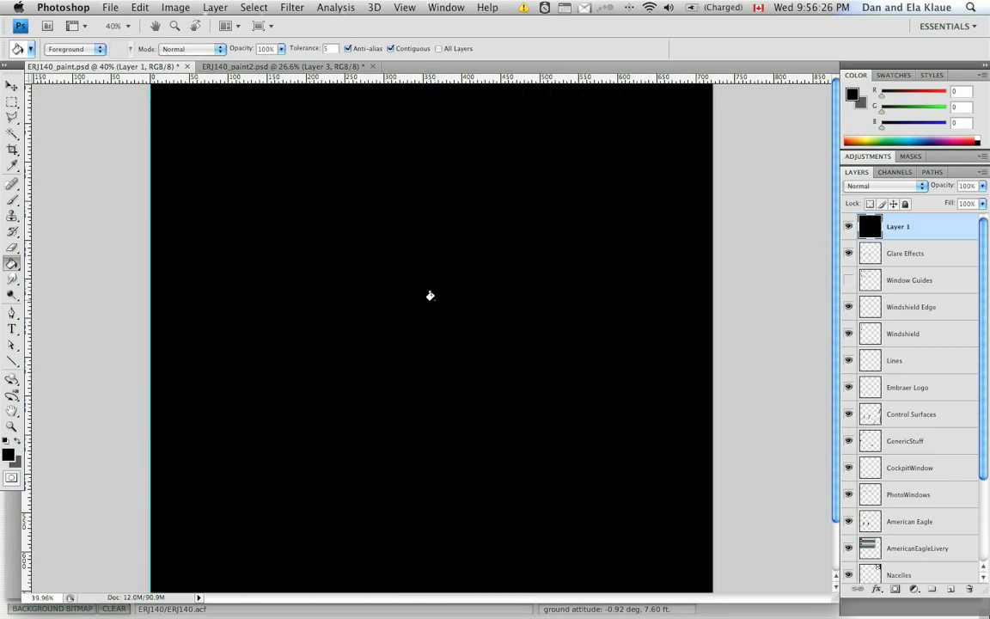
Step: Lower the black layer's opacity to 82% and erase a soft glow over both tail logos with a 300 px, 0% hardness eraser
drag(939, 189, 925, 190)
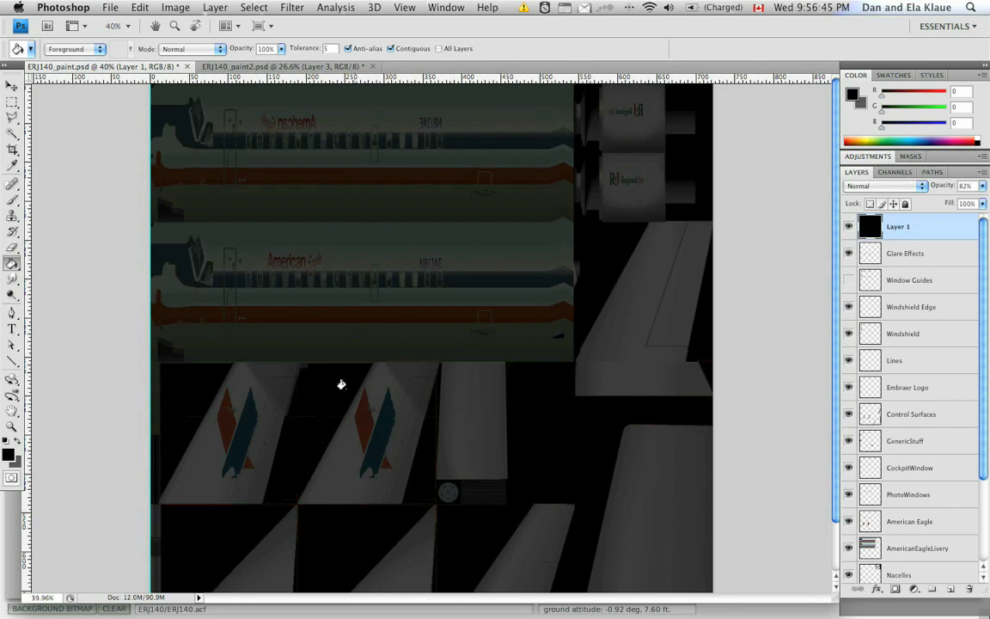
click(13, 249)
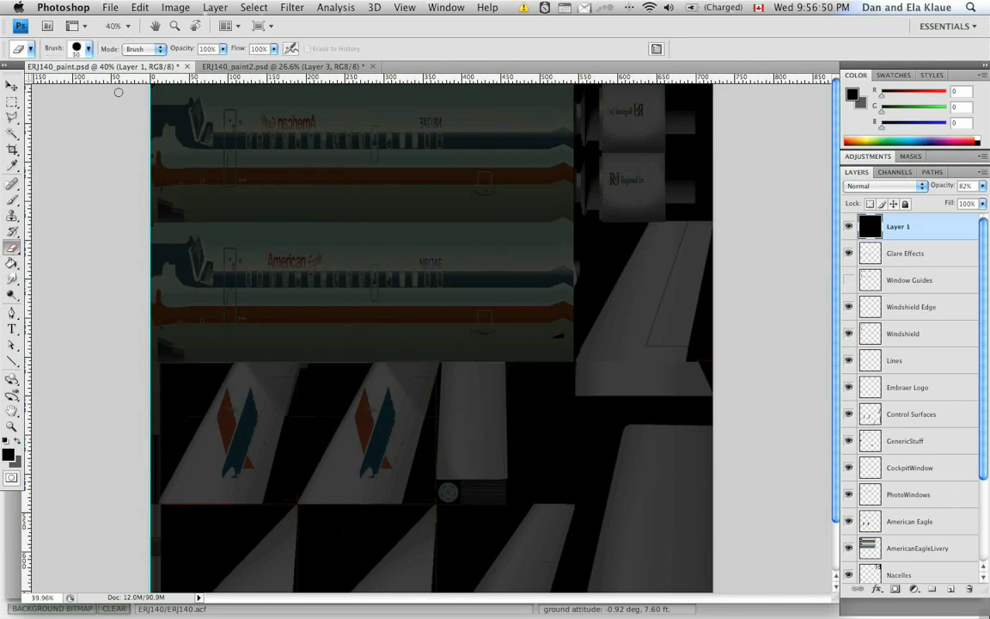
click(86, 50)
click(134, 203)
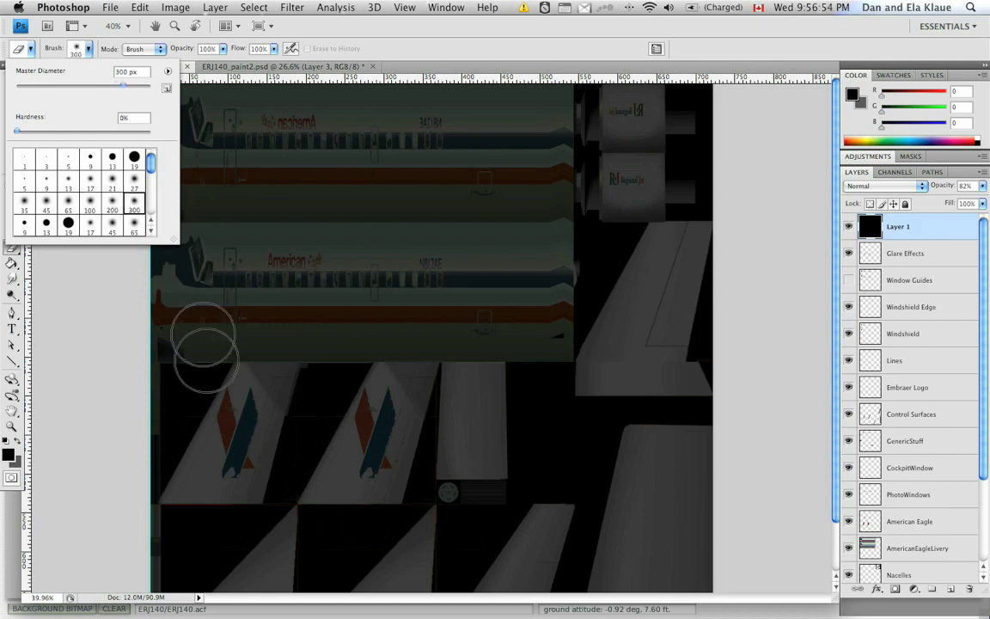
click(240, 430)
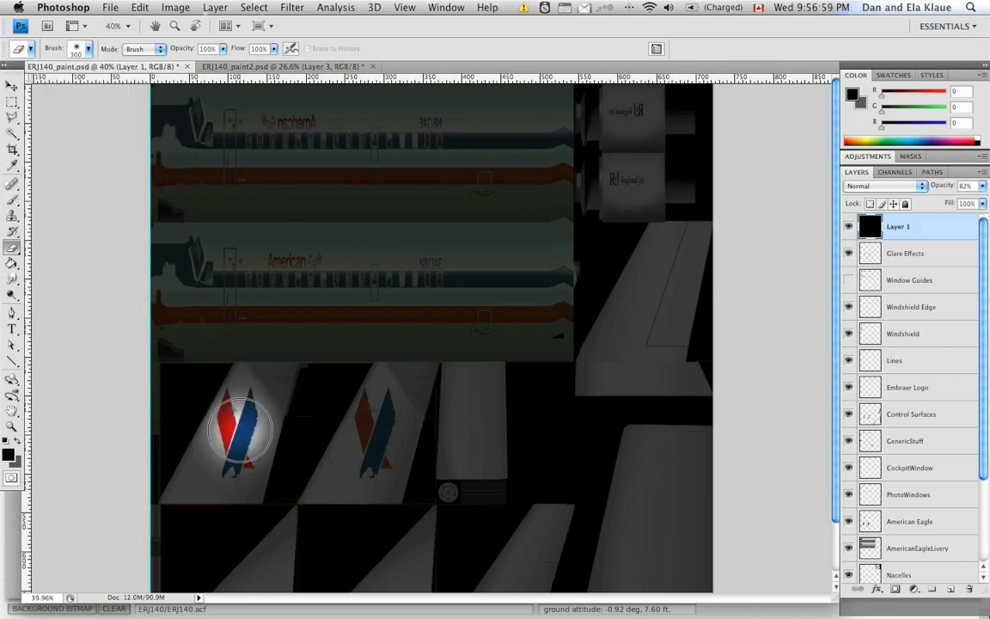
mouse_move(244, 420)
mouse_down()
mouse_move(237, 445)
mouse_move(243, 411)
mouse_move(249, 420)
mouse_up()
mouse_move(379, 426)
mouse_down()
mouse_move(387, 419)
mouse_move(372, 447)
mouse_move(392, 361)
mouse_move(382, 373)
mouse_up()
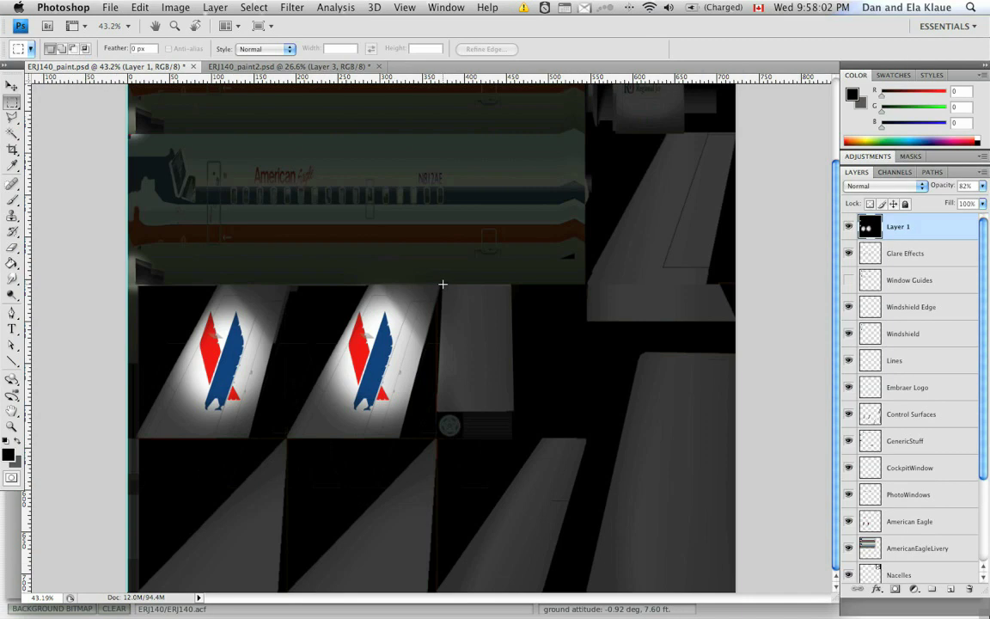
Step: Select the upper part of the white panel beside the second tail fin and erase a soft light spot at its top edge
drag(507, 347, 512, 359)
key(e)
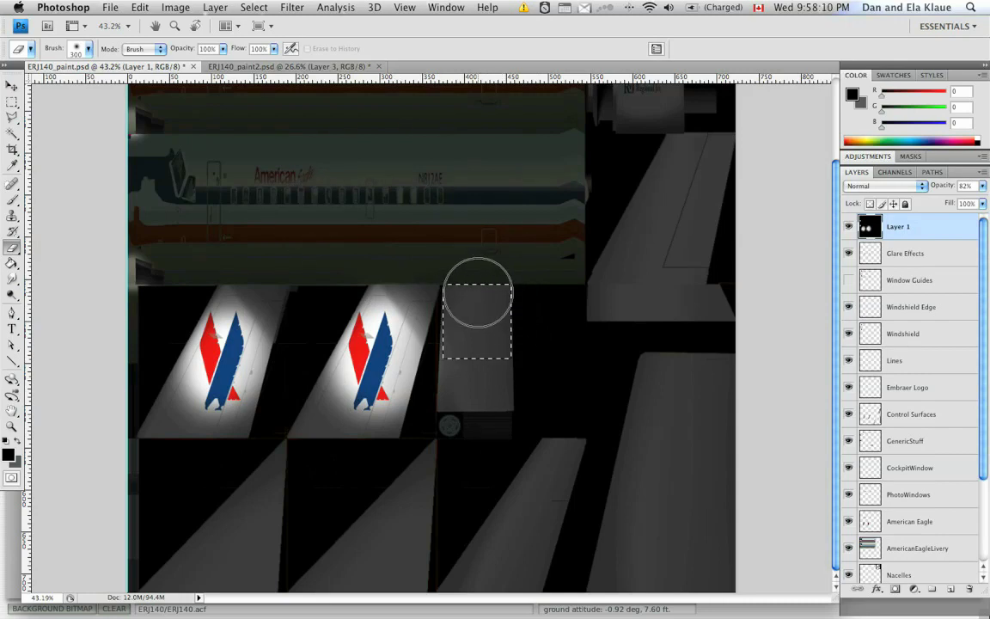
click(478, 293)
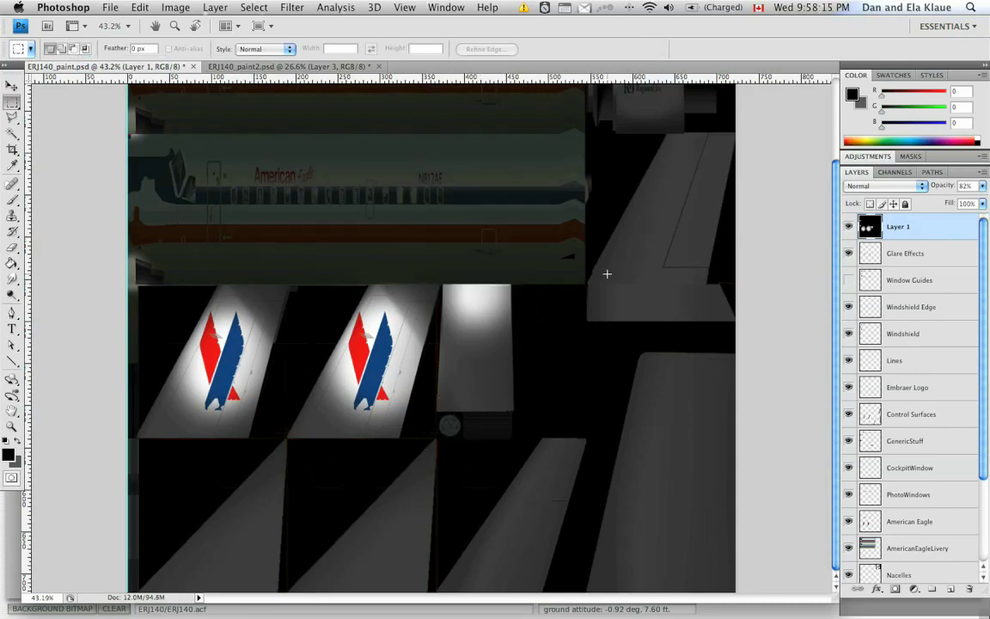
Step: In ERJ140_paint2.psd, outline a light-cone selection with the Polygonal Lasso, widening from the oval light on the belly fairing towards the image's edge
key(ctrl+Tab)
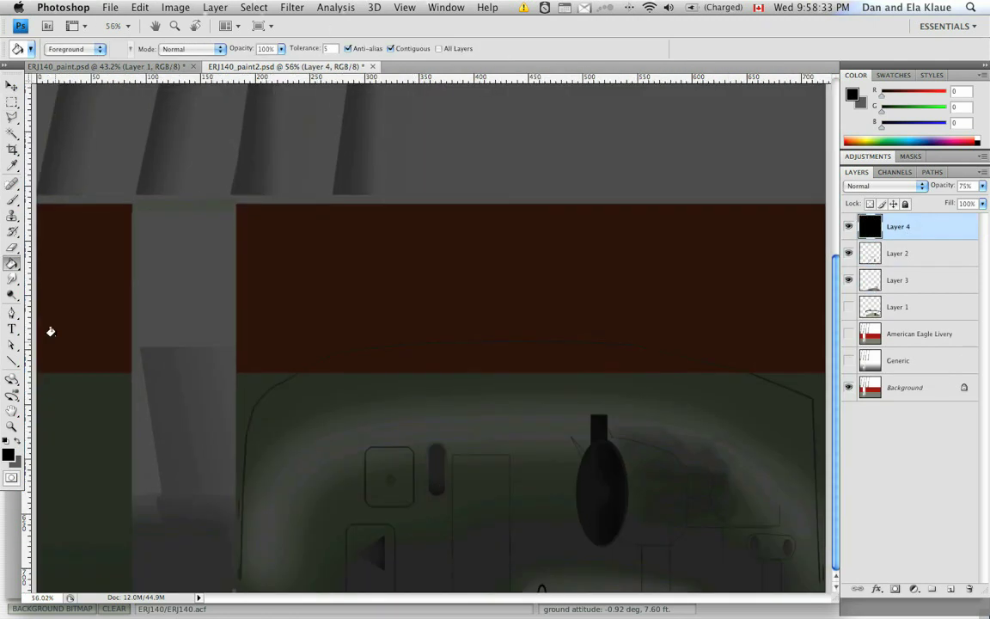
key(l)
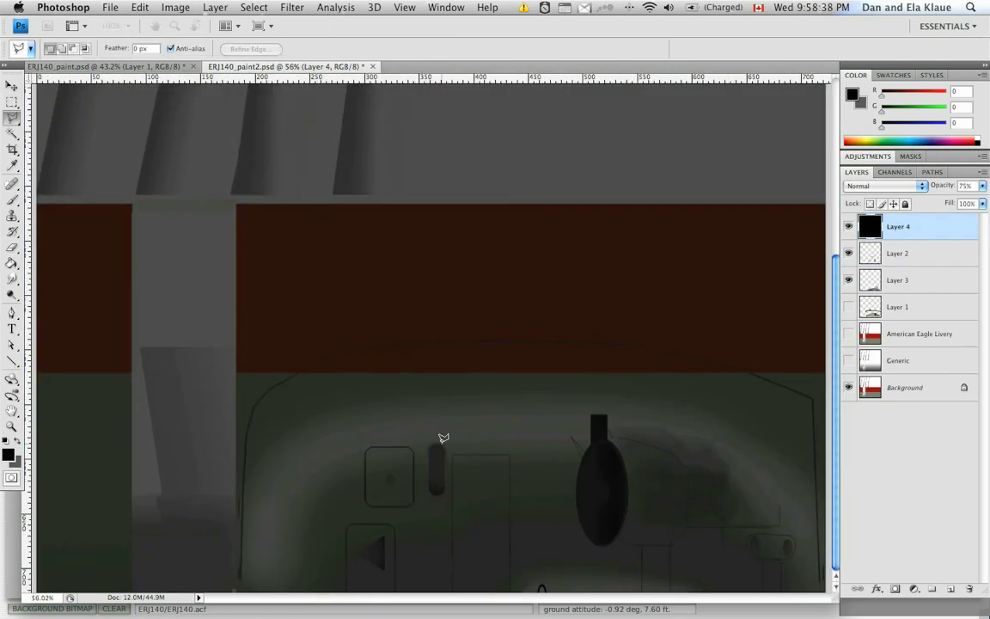
click(442, 443)
click(83, 249)
click(49, 249)
click(49, 586)
click(442, 496)
click(442, 444)
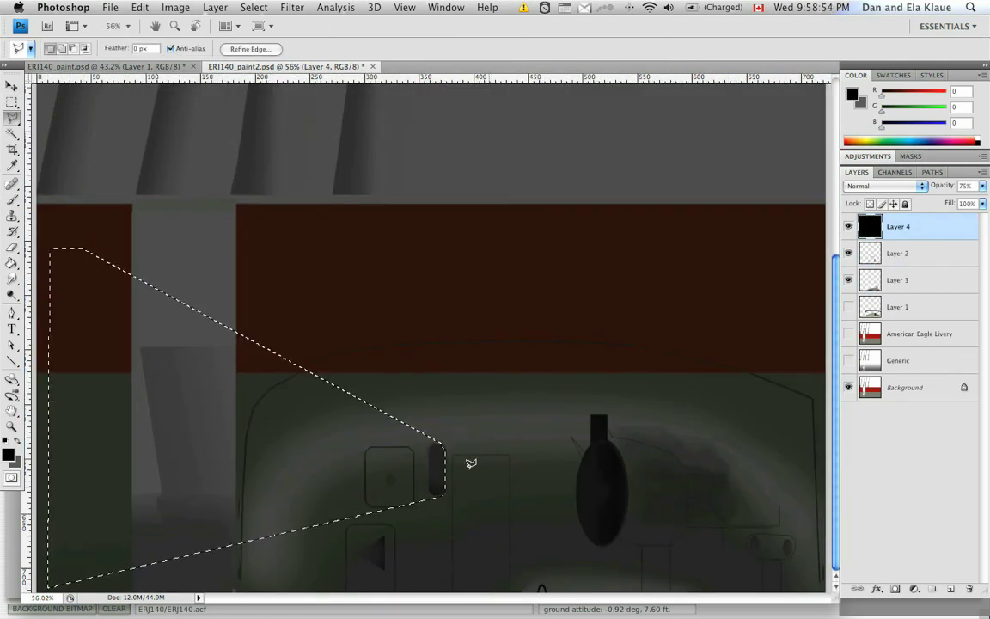
Step: Erase a fading light beam from Layer 4 inside the cone selection using a very large soft eraser of 2028 px
key(e)
click(87, 49)
drag(95, 89, 149, 88)
click(506, 402)
click(506, 403)
key(super+z)
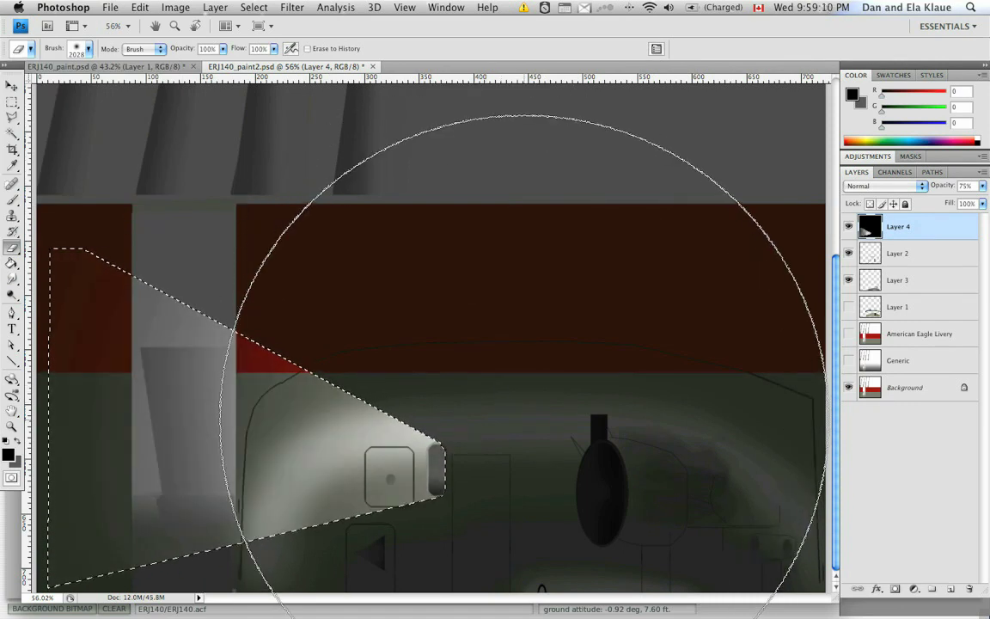
click(523, 418)
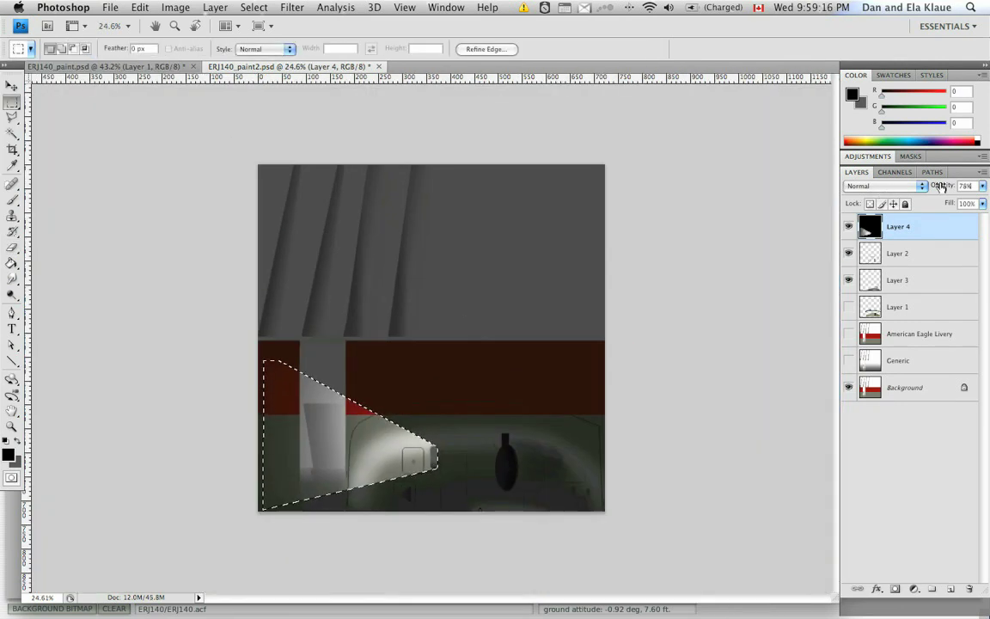
Step: Set the black layers' opacity to 100% in both ERJ140_paint2.psd and ERJ140_paint.psd
key(0)
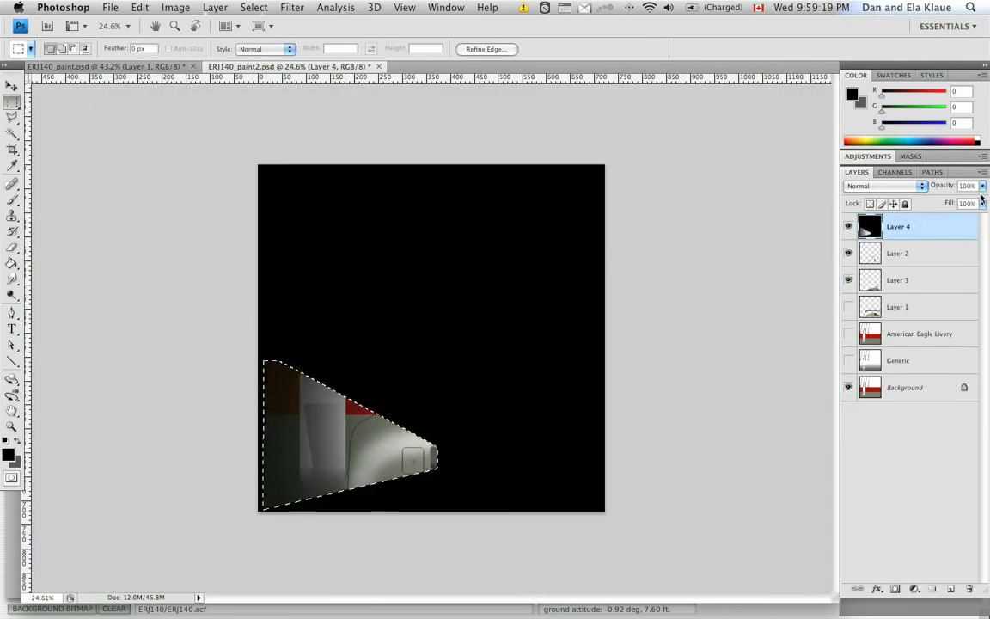
click(166, 66)
key(0)
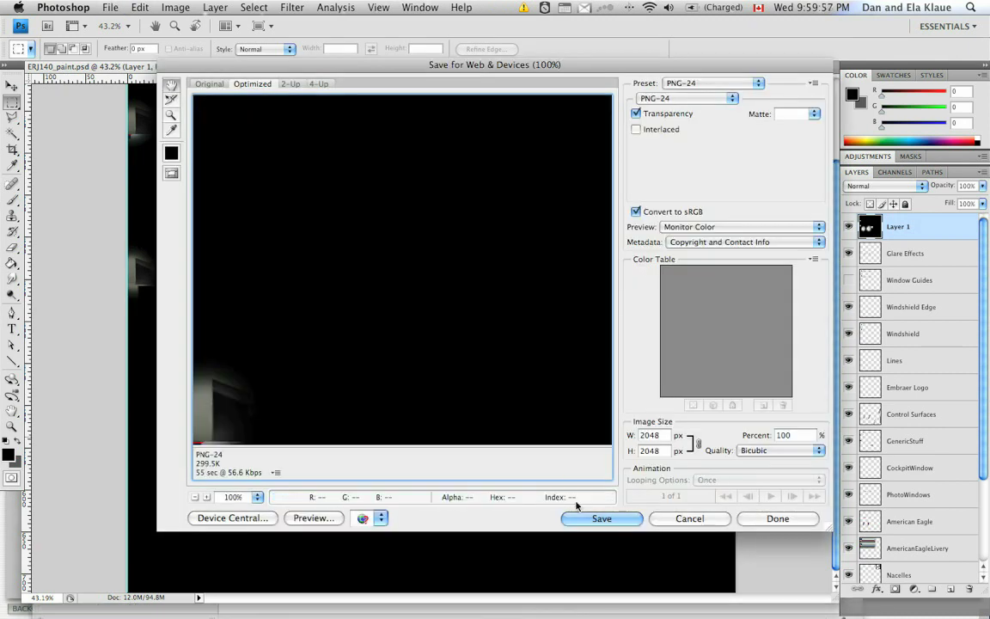
Step: Export the first paint texture as a PNG-24 named ERJ140_paint_LIT.png in the Generic folder
click(572, 518)
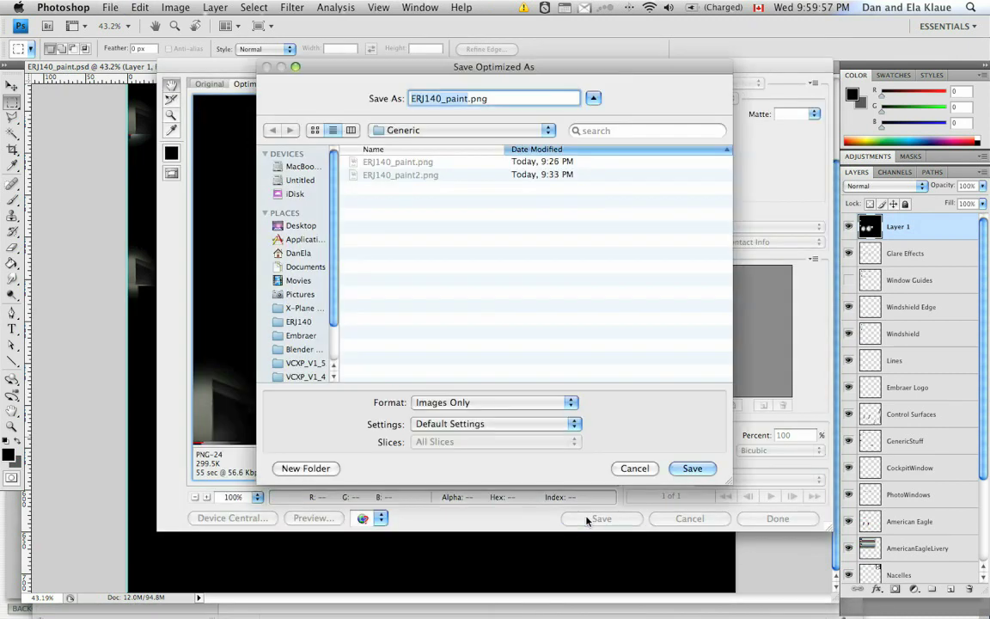
click(465, 99)
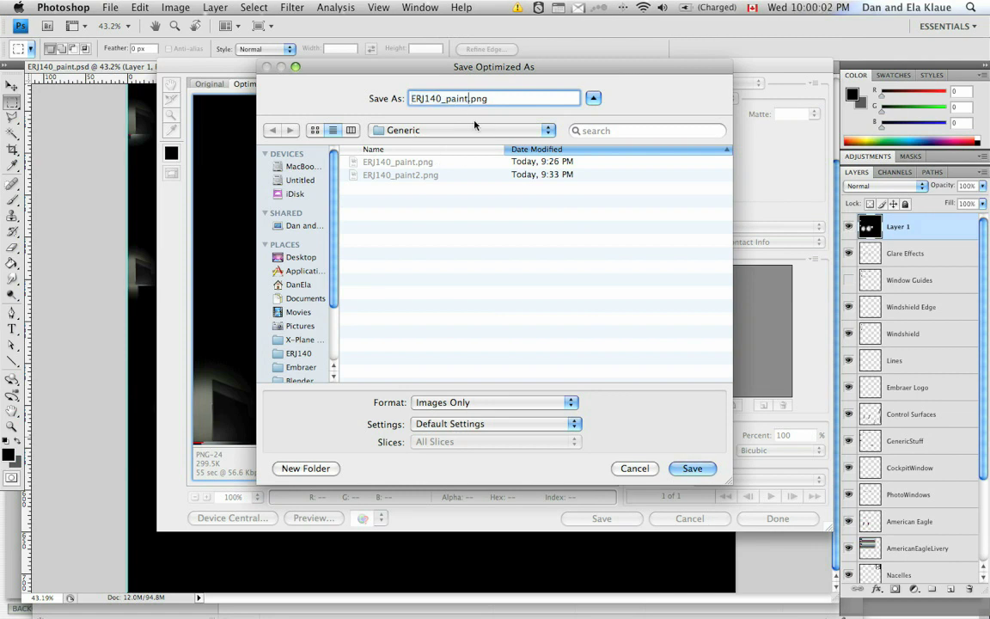
text(_LIT)
click(687, 468)
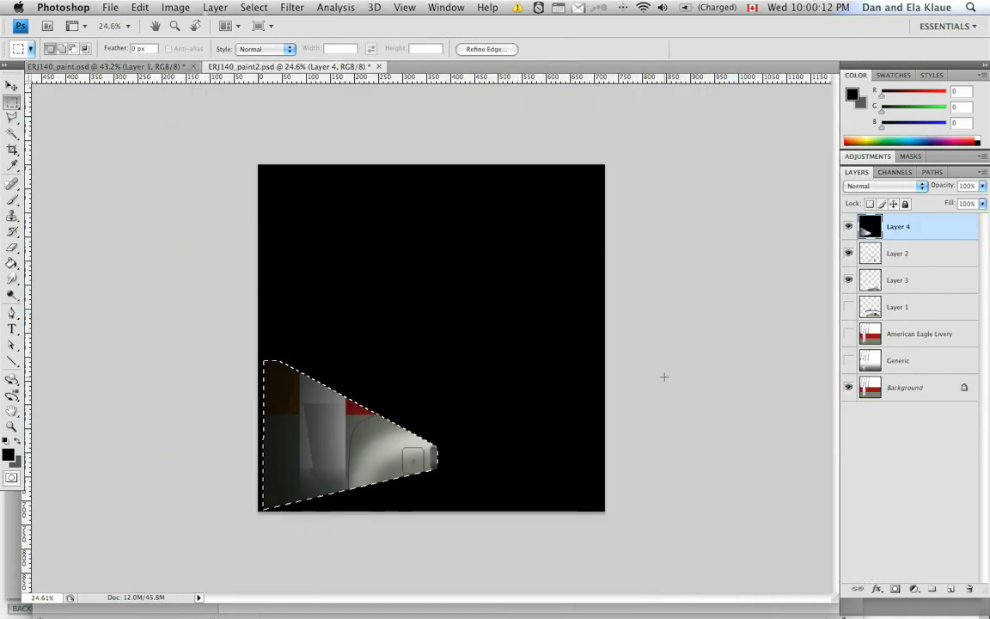
Step: Export the second paint texture for web as ERJ140_paint2_LIT.png in the Generic folder
key(super+alt+shift+s)
click(632, 523)
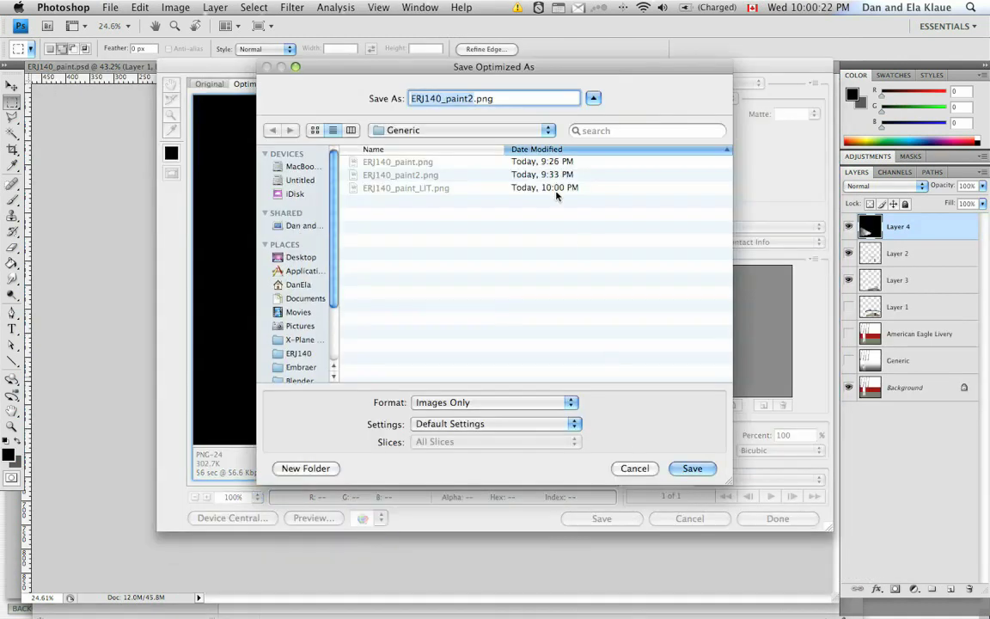
click(472, 99)
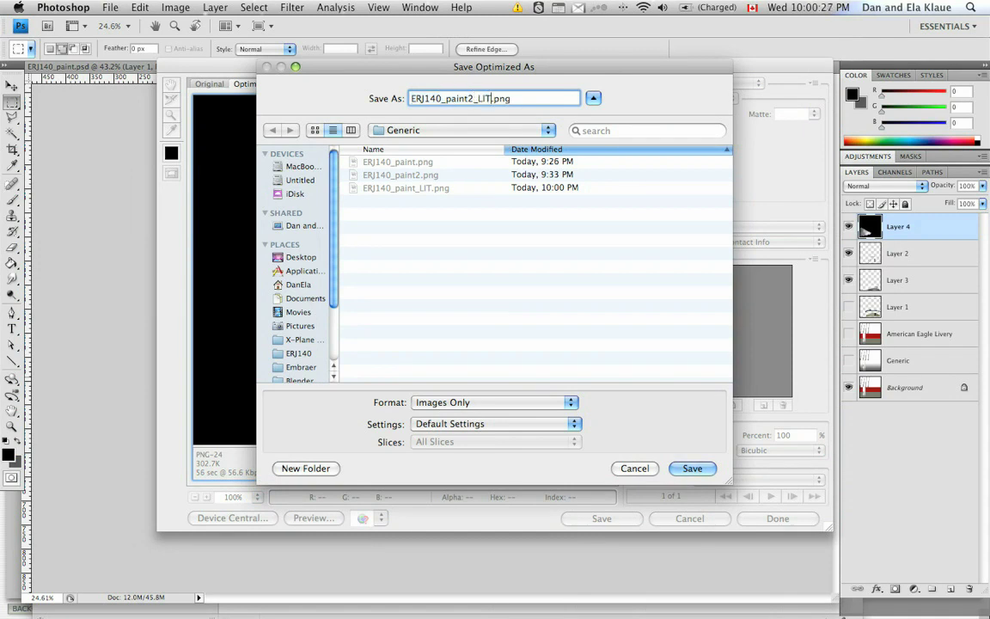
key(Return)
Step: Switch to Plane-Maker and display the aircraft with its night textures
key(super+Tab)
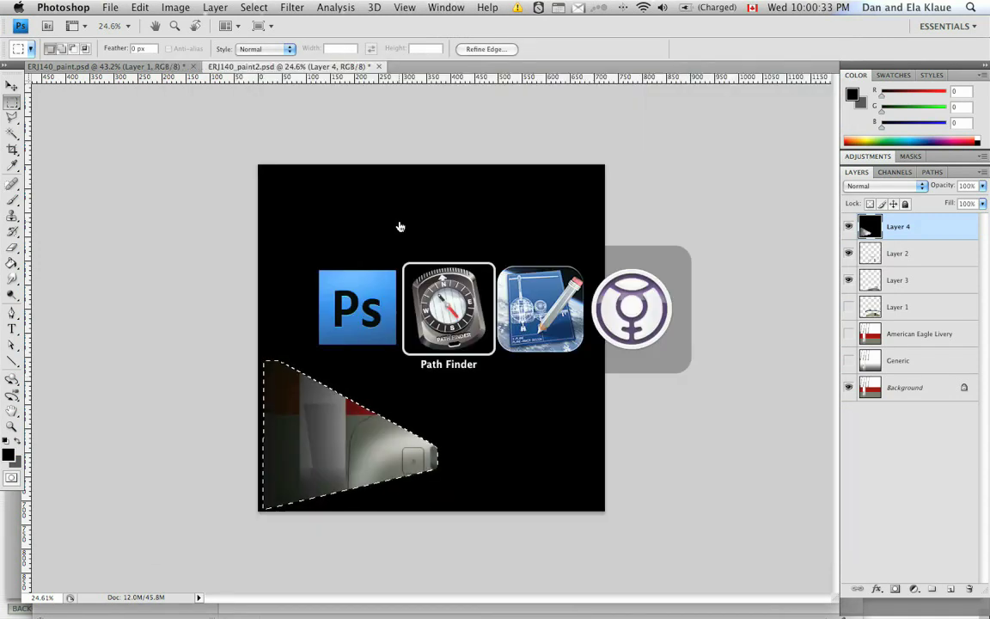
key(super+Tab)
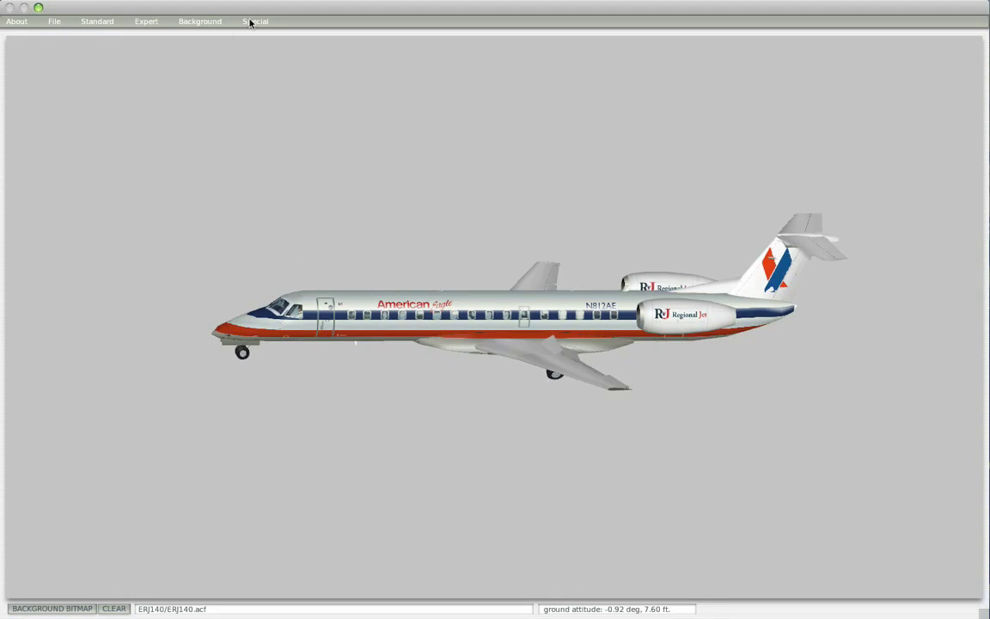
click(255, 21)
click(297, 134)
Step: Examine the night lighting on the tail logo and the belly fairing from several side and slightly raised angles
key(Down)
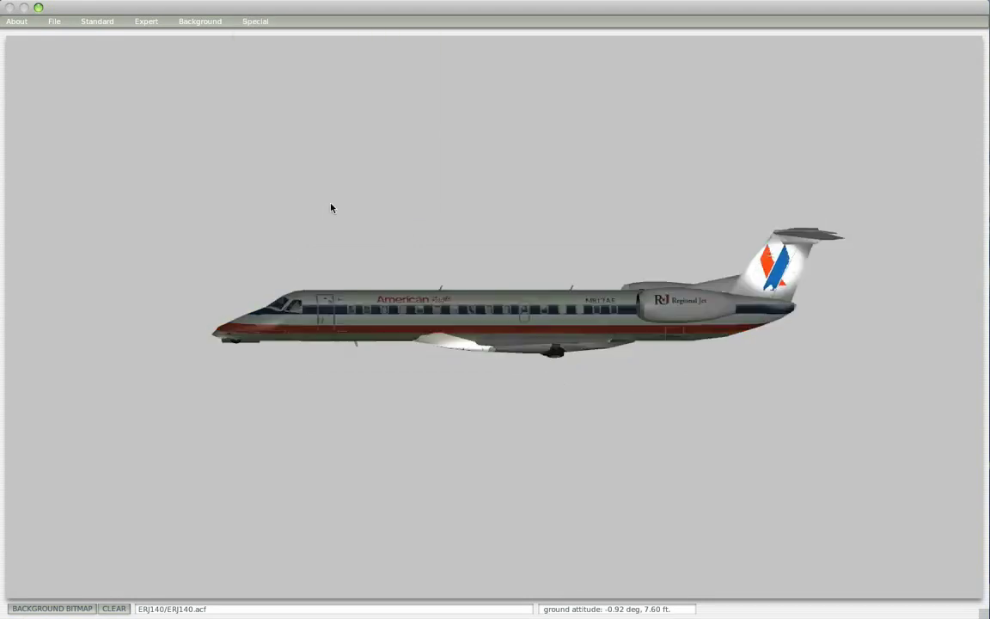
key(Up)
drag(551, 242, 793, 271)
key(Left)
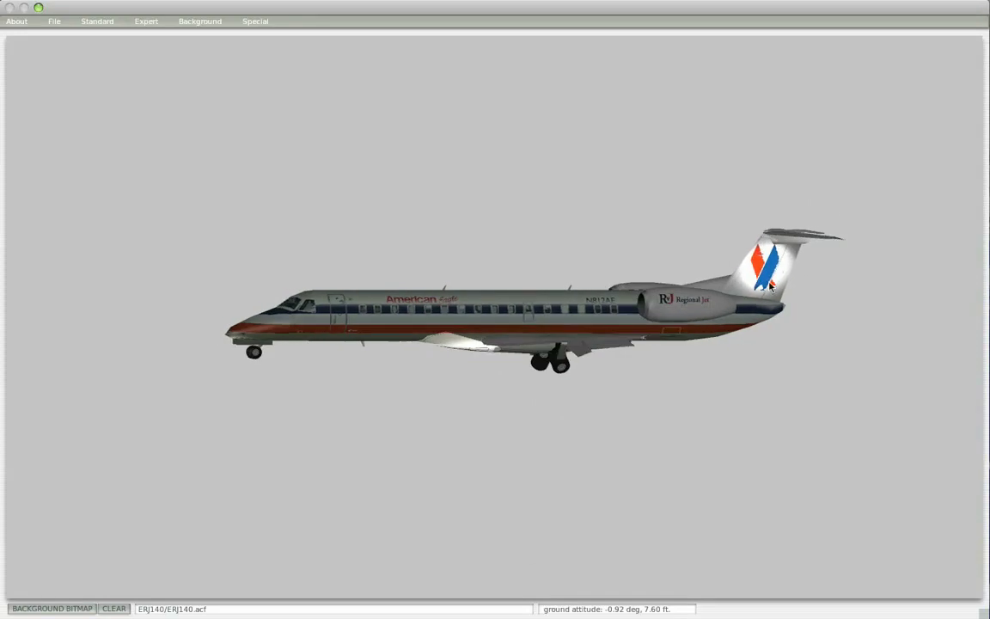
key(Down)
key(Up)
key(Down)
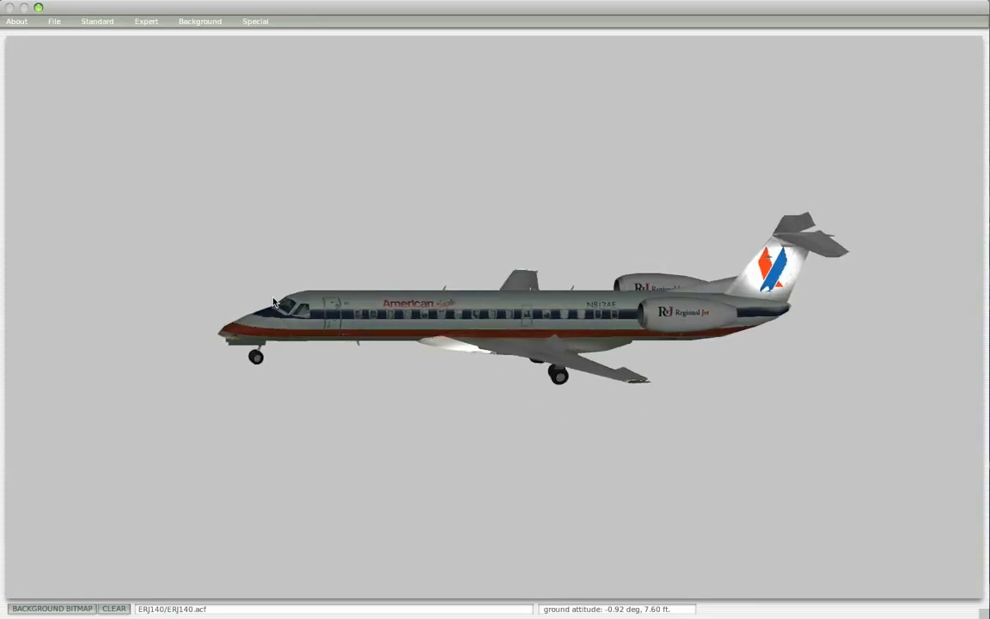